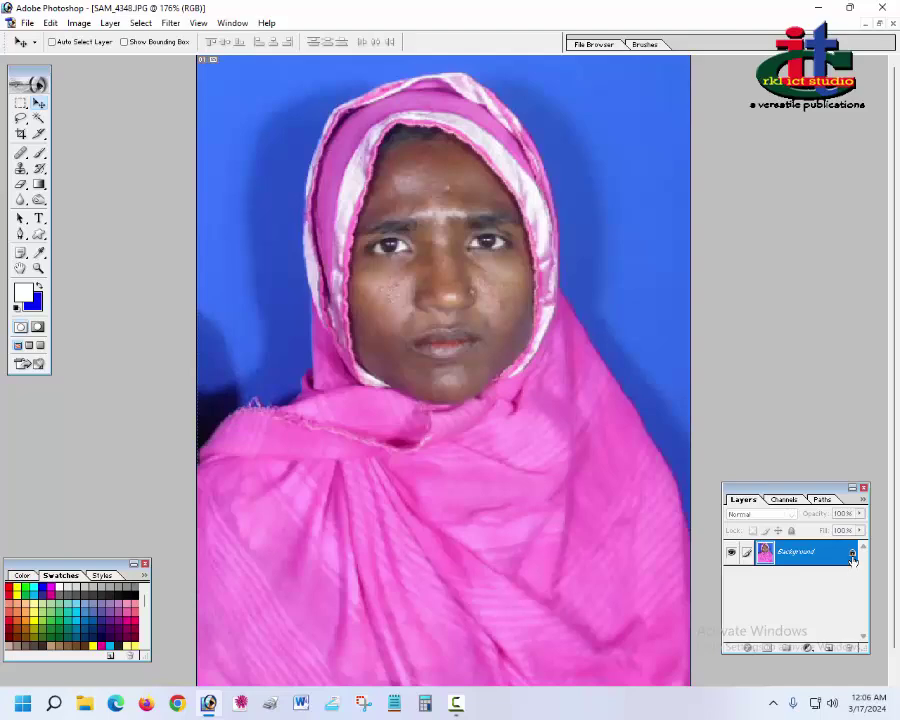
# Step: Duplicate the Background layer twice so two copies sit above the original photo
pyautogui.moveTo(797, 556); pyautogui.dragTo(833, 646)
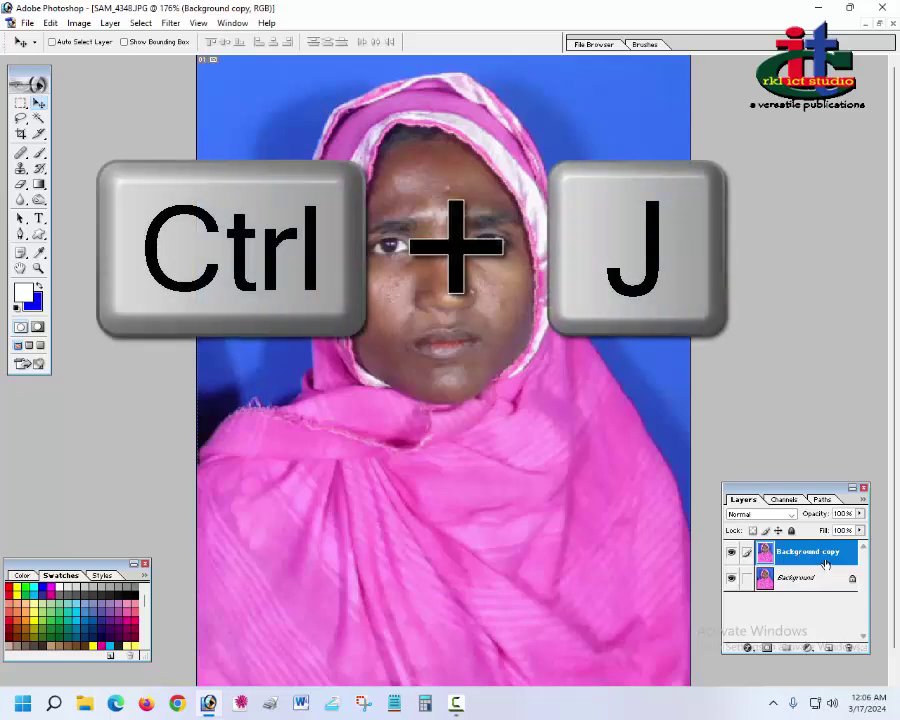
pyautogui.hotkey('ctrl', 'j')
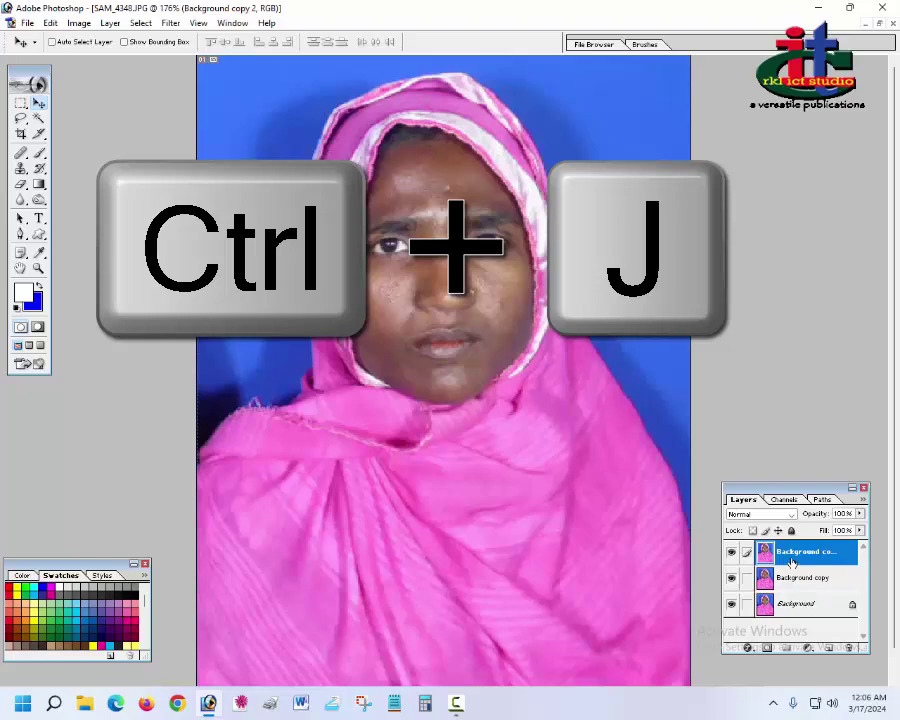
pyautogui.rightClick(792, 560)
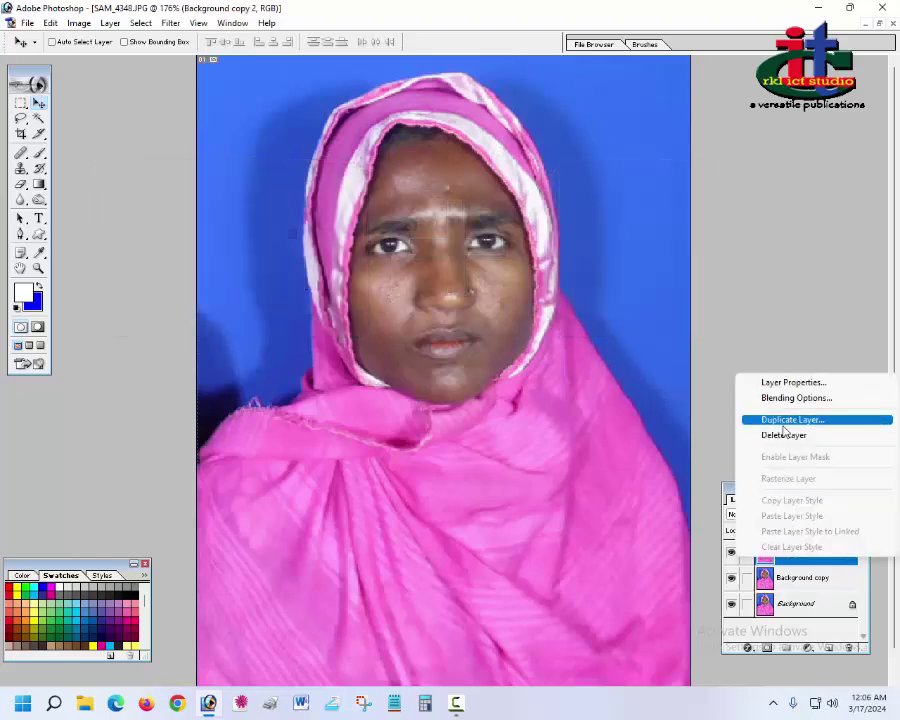
pyautogui.click(785, 362)
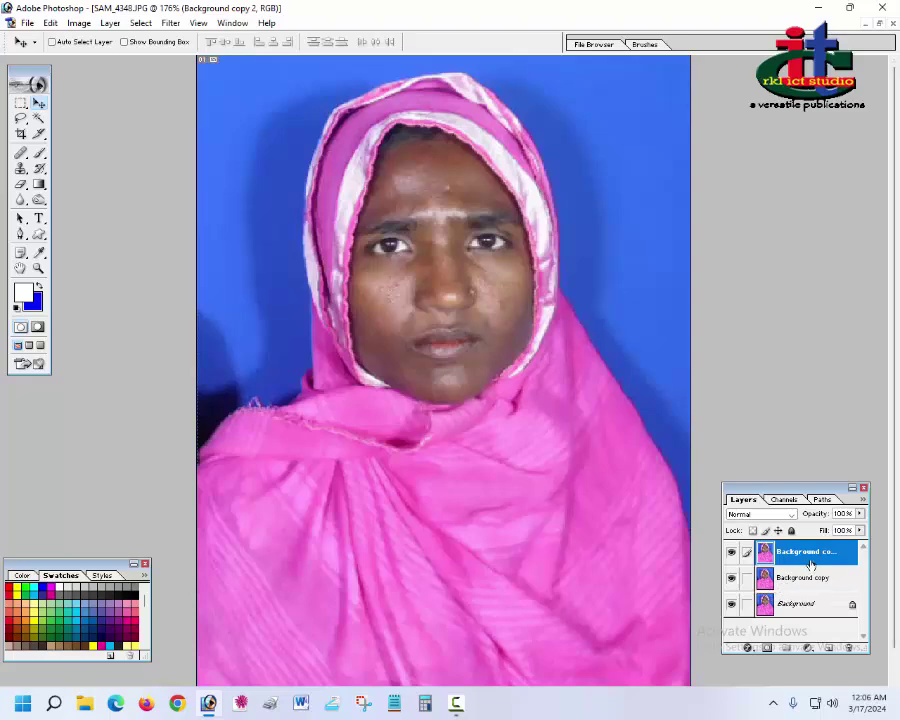
# Step: Hide the Background and Background copy layers, and add a new empty layer above Background copy 2
pyautogui.click(731, 578)
pyautogui.doubleClick(812, 557)
pyautogui.click(829, 648)
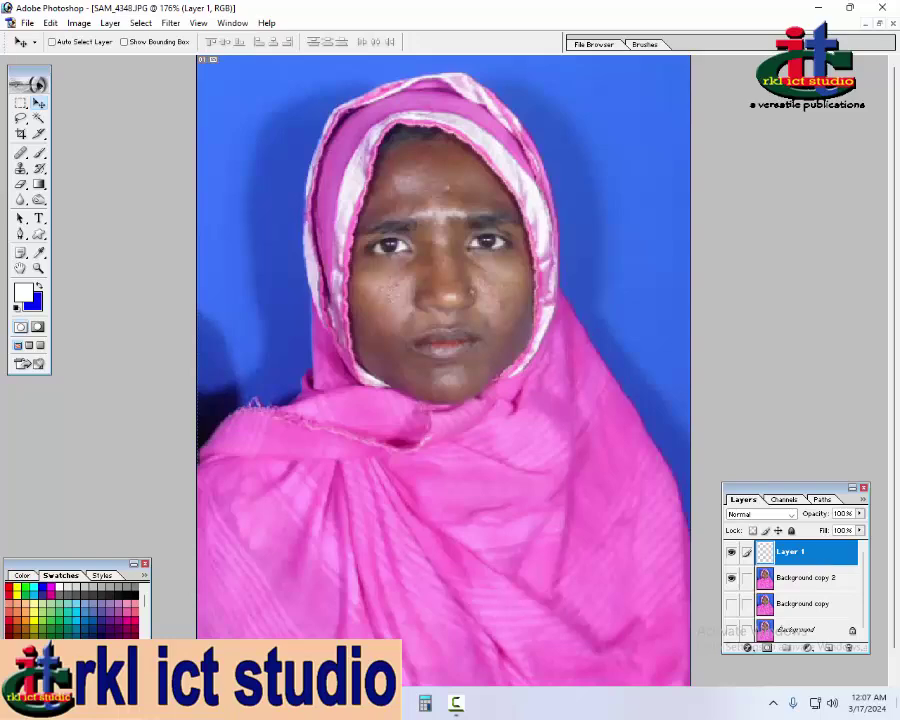
# Step: Set the Brush tool to 100% opacity and 100% flow, and paint a white stroke along the chin on the new layer
pyautogui.click(40, 158)
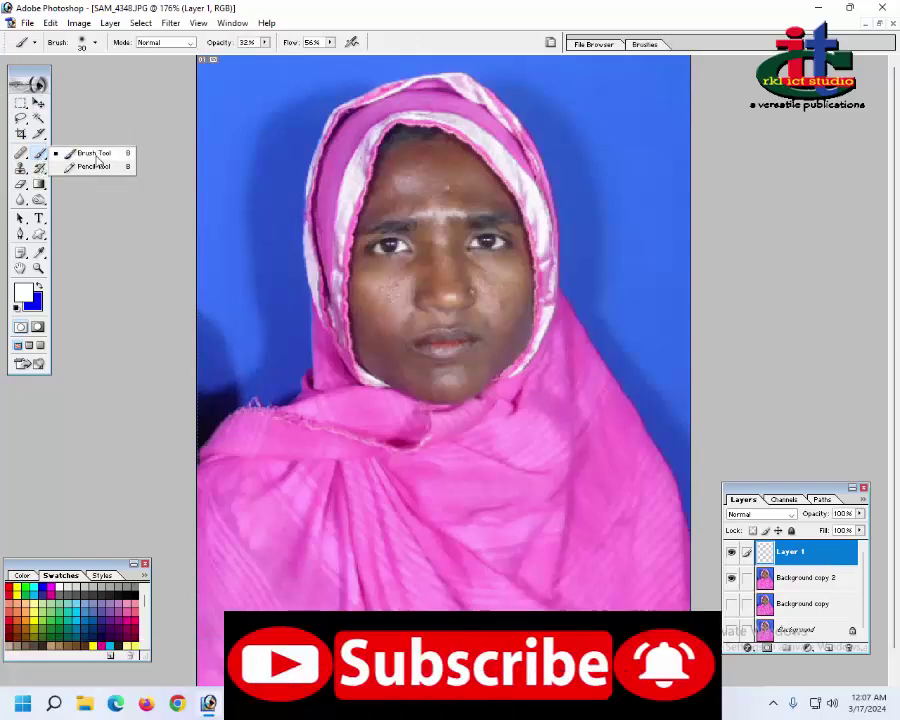
pyautogui.click(92, 150)
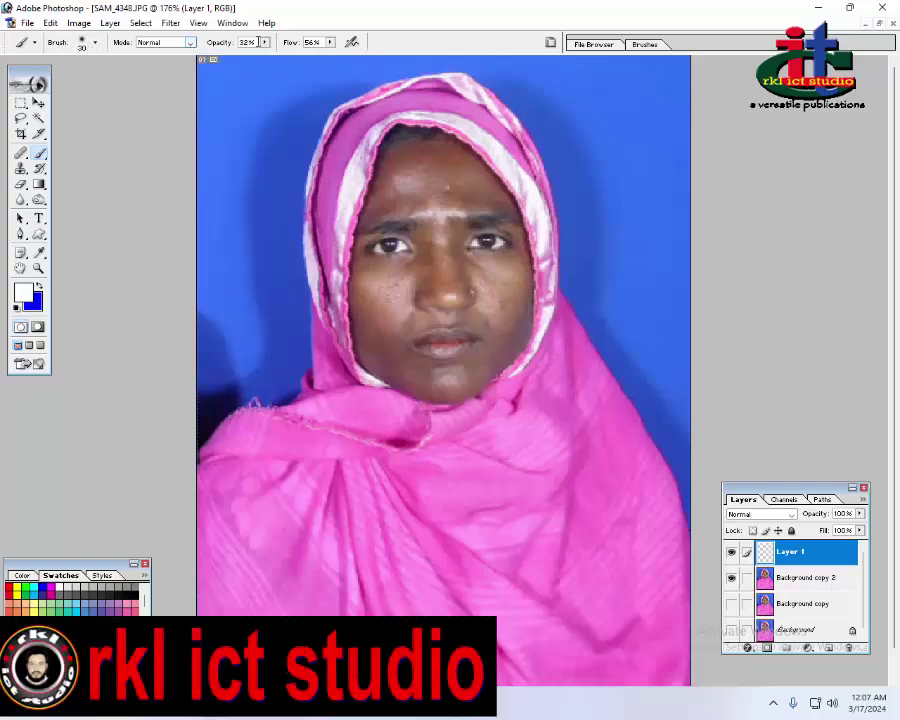
pyautogui.click(265, 43)
pyautogui.moveTo(265, 43); pyautogui.dragTo(459, 52)
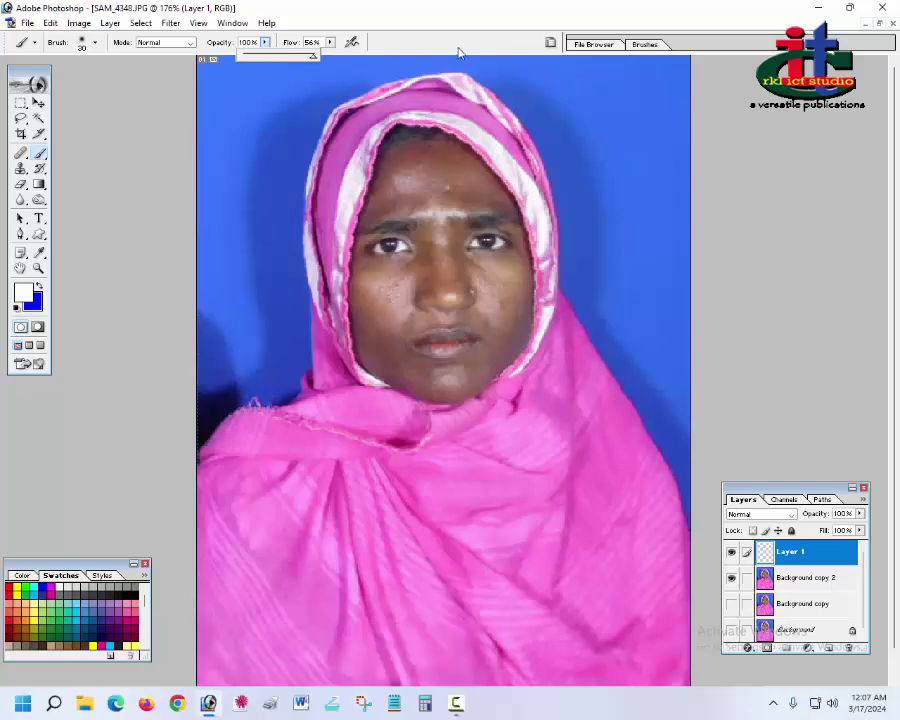
pyautogui.moveTo(331, 50); pyautogui.dragTo(365, 54)
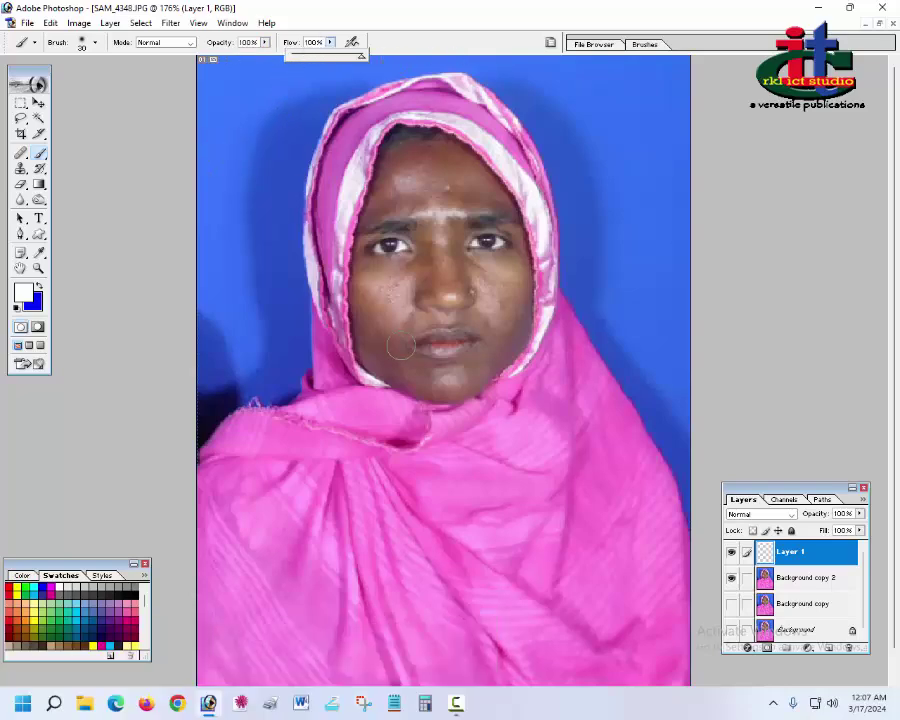
pyautogui.moveTo(455, 389)
pyautogui.mouseDown()
pyautogui.moveTo(417, 387)
pyautogui.moveTo(388, 369)
pyautogui.moveTo(419, 377)
pyautogui.mouseUp()
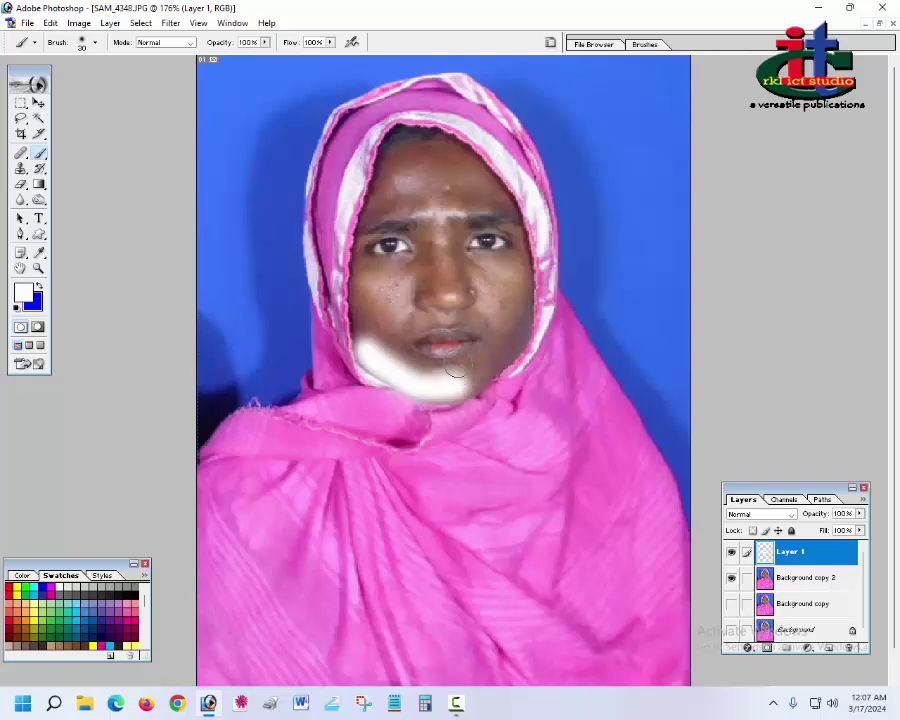
# Step: Set the background colour to black (000000) and swap it with the white foreground colour
pyautogui.press('i')
pyautogui.click(39, 304)
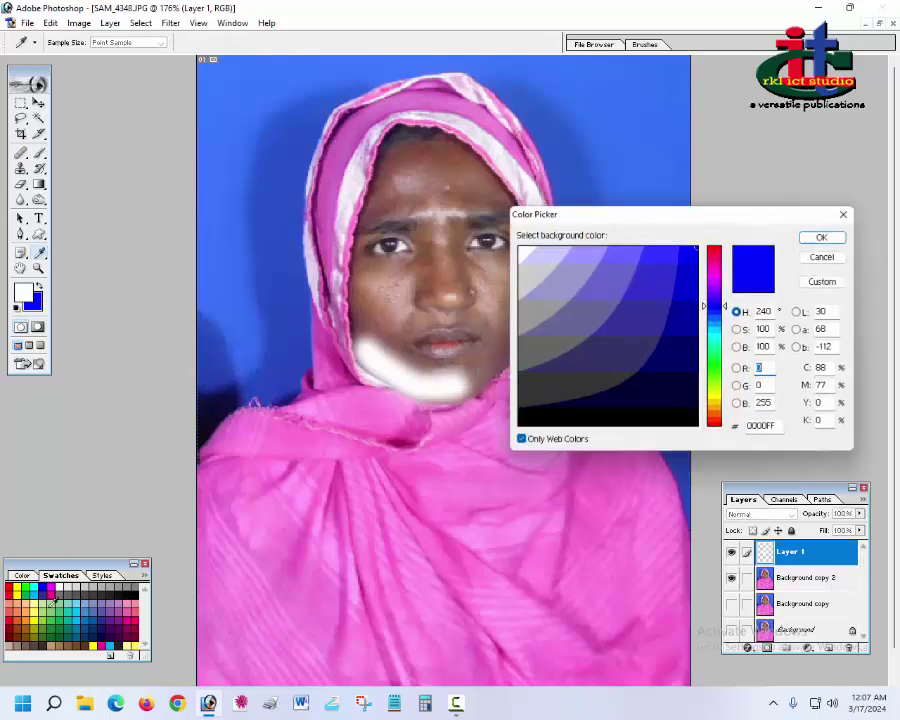
pyautogui.click(690, 423)
pyautogui.press('Return')
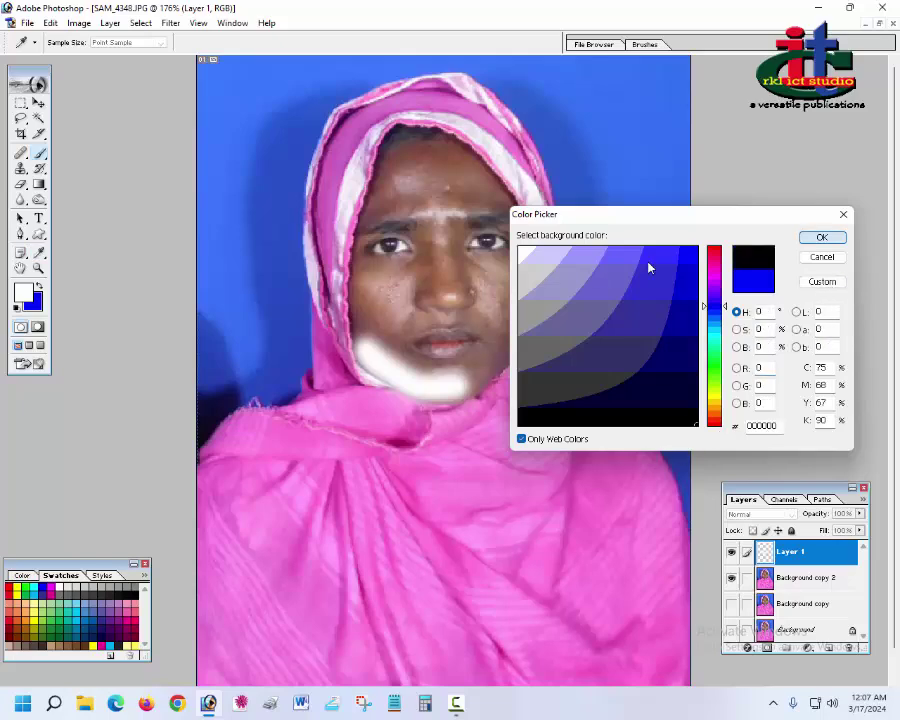
pyautogui.click(40, 289)
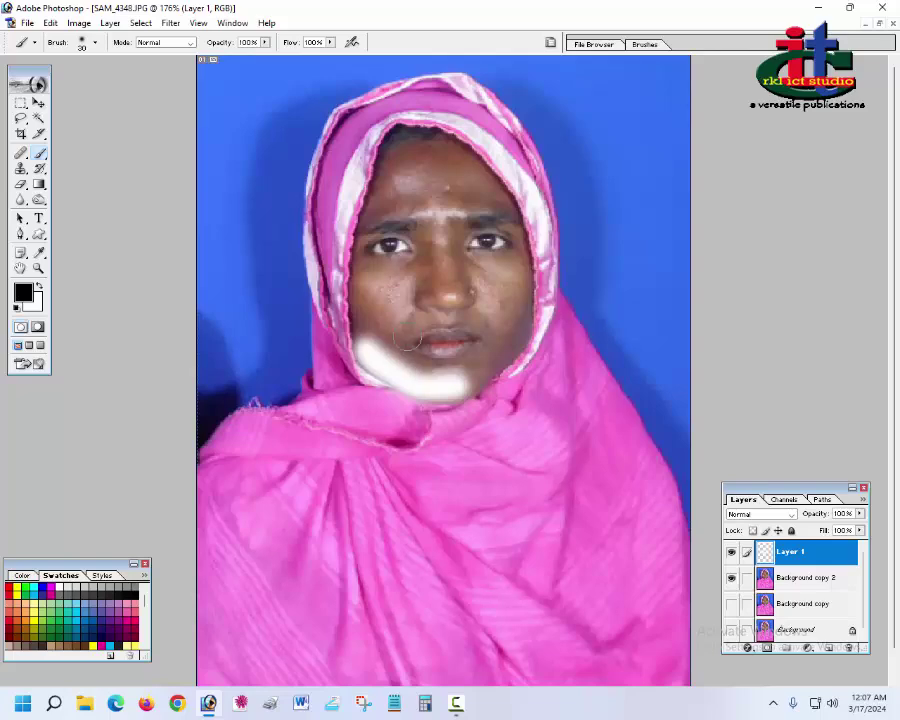
# Step: Undo the black test dab, make white the foreground colour again and paint over the whole face on Layer 1
pyautogui.click(401, 303)
pyautogui.hotkey('ctrl', 'z')
pyautogui.click(40, 289)
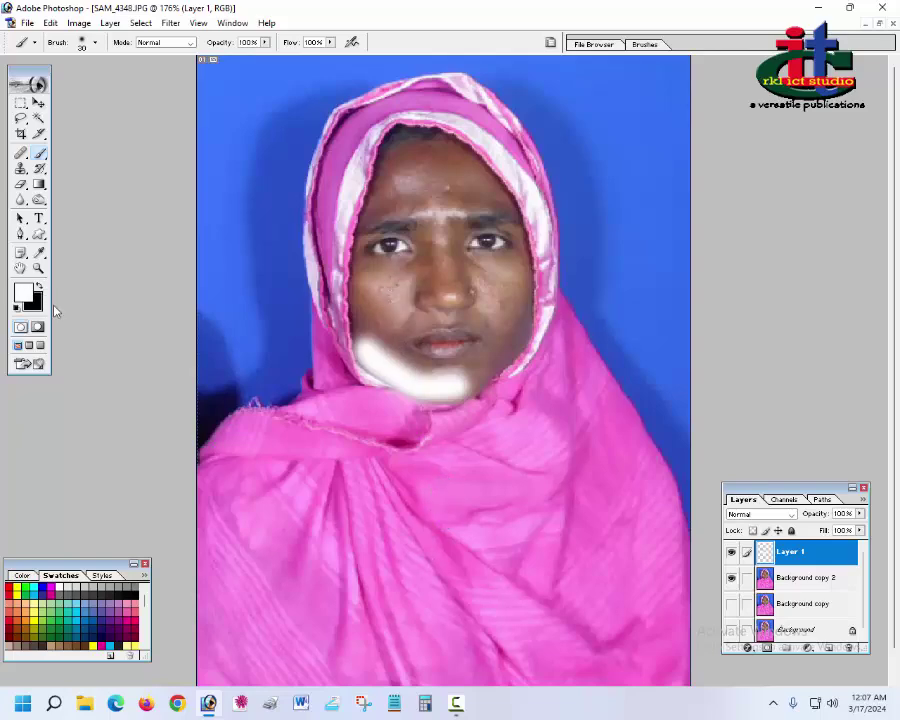
pyautogui.moveTo(374, 356)
pyautogui.mouseDown()
pyautogui.moveTo(361, 242)
pyautogui.moveTo(383, 146)
pyautogui.moveTo(454, 139)
pyautogui.moveTo(465, 397)
pyautogui.moveTo(460, 389)
pyautogui.moveTo(515, 312)
pyautogui.moveTo(505, 320)
pyautogui.moveTo(503, 241)
pyautogui.moveTo(502, 254)
pyautogui.moveTo(413, 332)
pyautogui.moveTo(382, 347)
pyautogui.moveTo(419, 317)
pyautogui.moveTo(380, 314)
pyautogui.moveTo(408, 329)
pyautogui.moveTo(429, 290)
pyautogui.moveTo(394, 280)
pyautogui.moveTo(423, 289)
pyautogui.moveTo(431, 262)
pyautogui.moveTo(435, 294)
pyautogui.moveTo(410, 247)
pyautogui.moveTo(378, 238)
pyautogui.moveTo(401, 250)
pyautogui.moveTo(396, 200)
pyautogui.moveTo(383, 213)
pyautogui.moveTo(404, 173)
pyautogui.moveTo(392, 164)
pyautogui.moveTo(428, 184)
pyautogui.moveTo(405, 155)
pyautogui.moveTo(488, 185)
pyautogui.moveTo(474, 170)
pyautogui.moveTo(461, 192)
pyautogui.moveTo(501, 217)
pyautogui.moveTo(454, 250)
pyautogui.moveTo(433, 380)
pyautogui.moveTo(396, 317)
pyautogui.mouseUp()
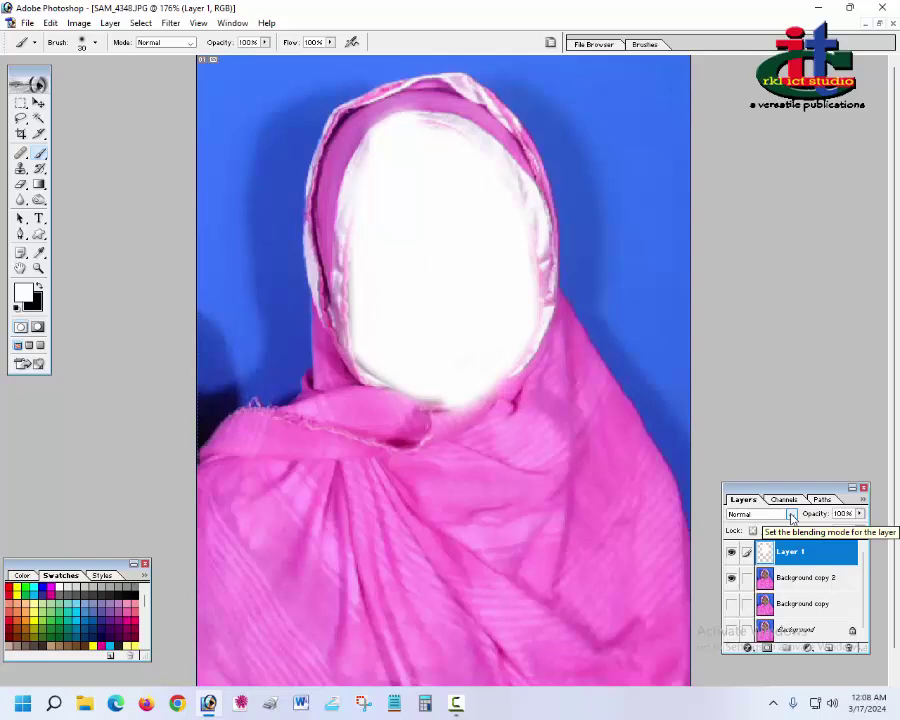
# Step: Set Layer 1's blending mode to Soft Light and compare the face with the layer hidden and shown
pyautogui.click(791, 516)
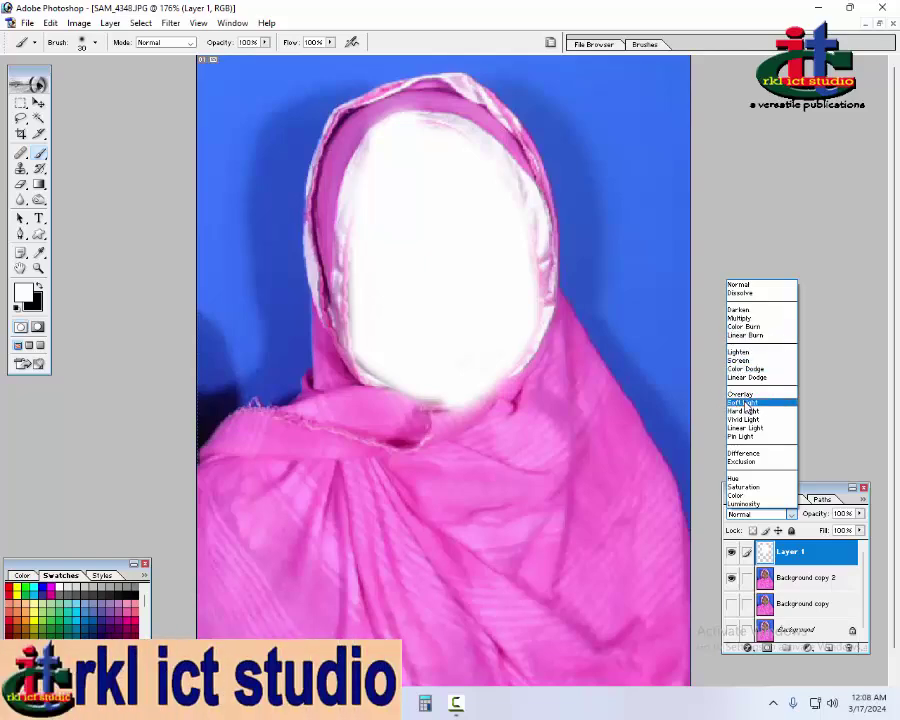
pyautogui.click(748, 403)
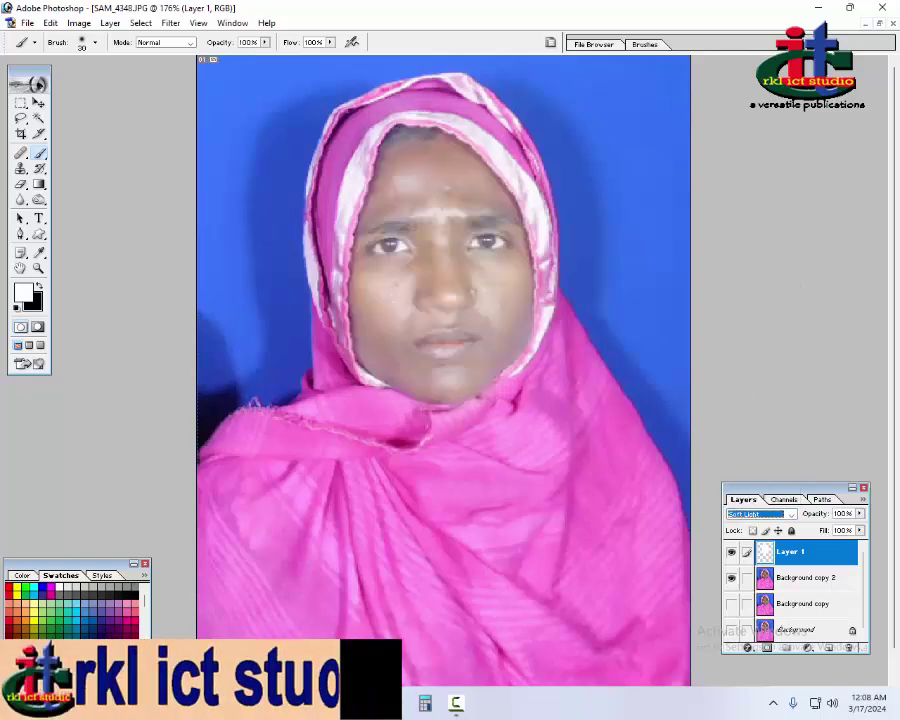
pyautogui.click(733, 554)
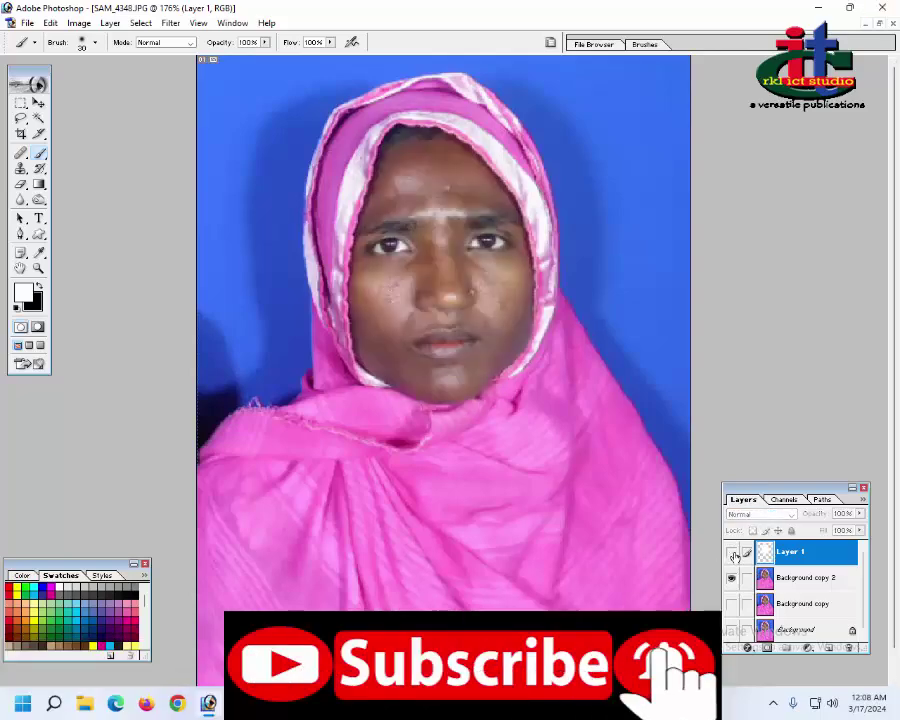
pyautogui.click(733, 554)
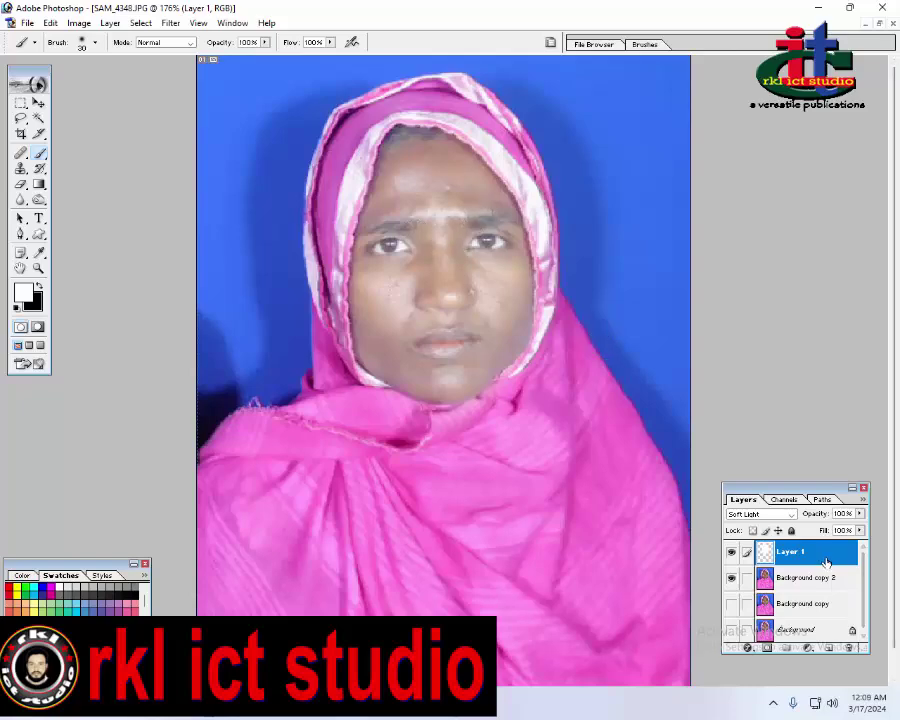
# Step: Retouch the bright patches and the small spot on the forehead and between the eyebrows with the Clone Stamp on Background copy 2
pyautogui.hotkey('ctrl', '+')
pyautogui.hotkey('ctrl', '+')
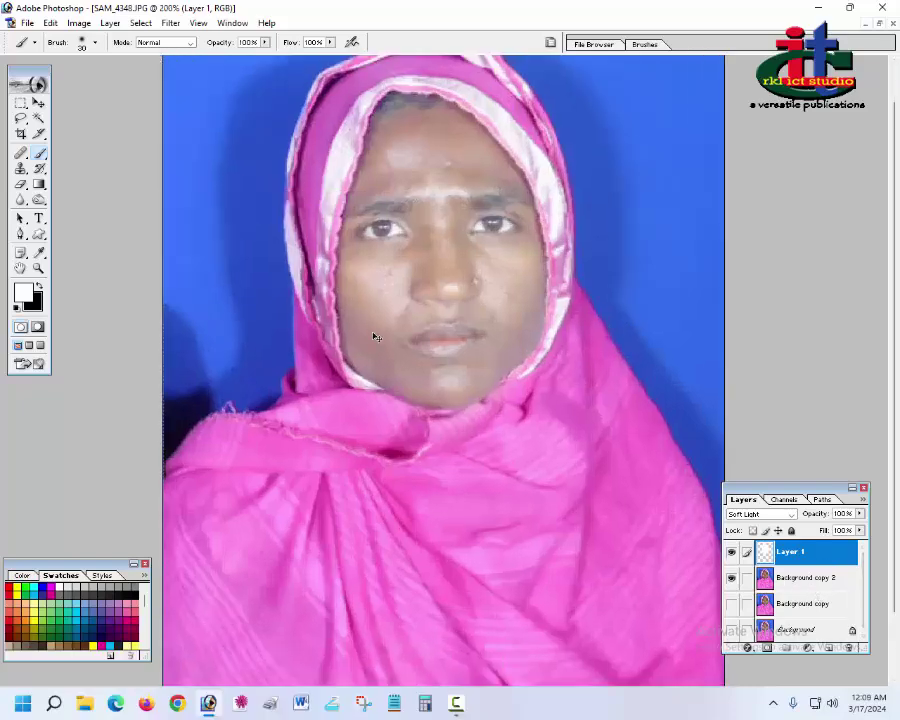
pyautogui.scroll(5, 426, 200)
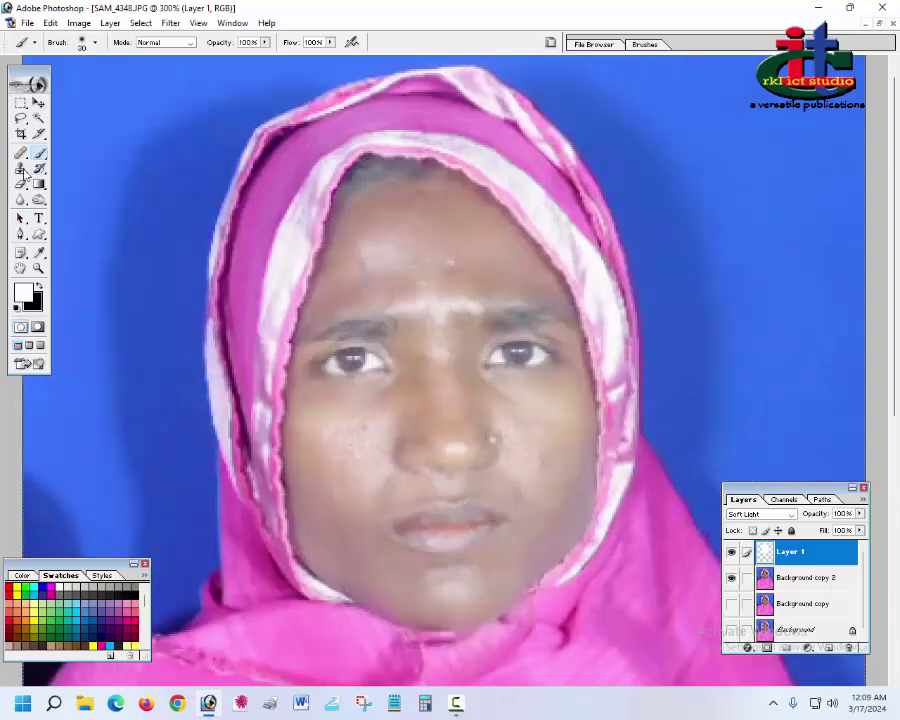
pyautogui.click(21, 169)
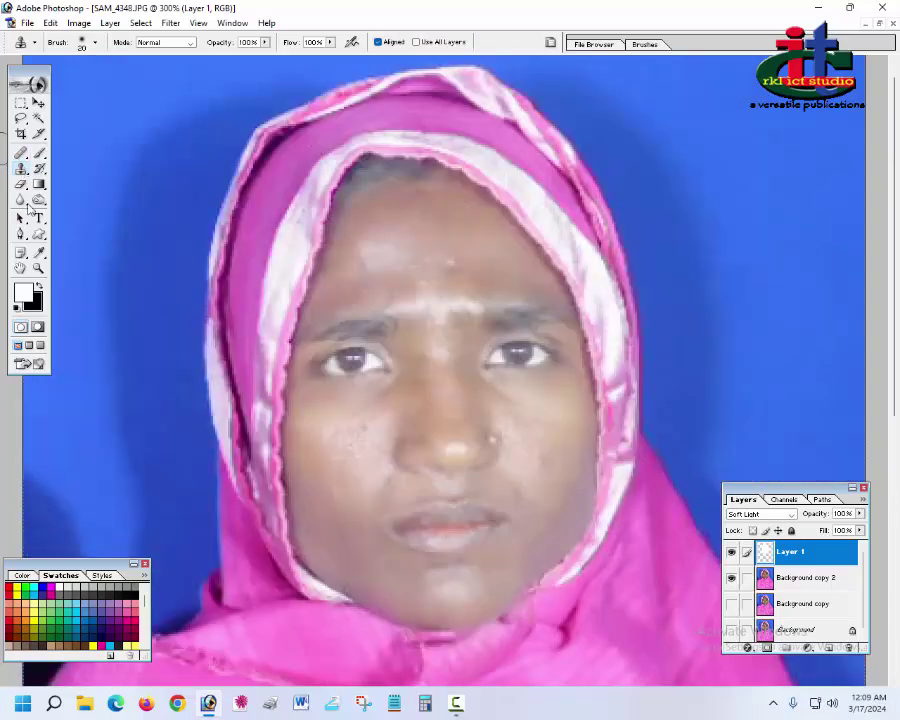
pyautogui.click(21, 153)
pyautogui.click(65, 166)
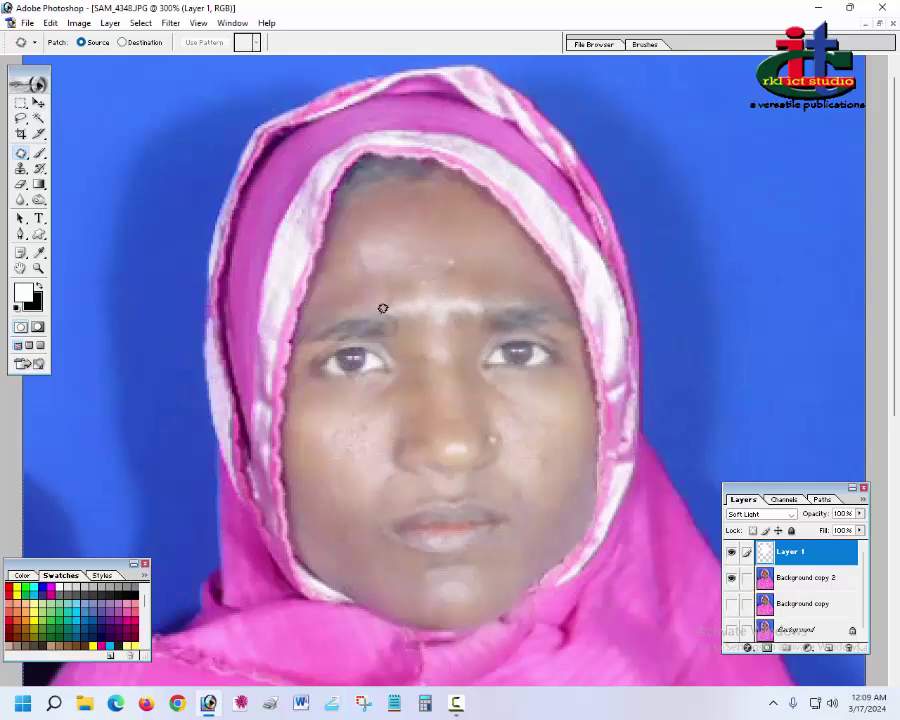
pyautogui.click(805, 578)
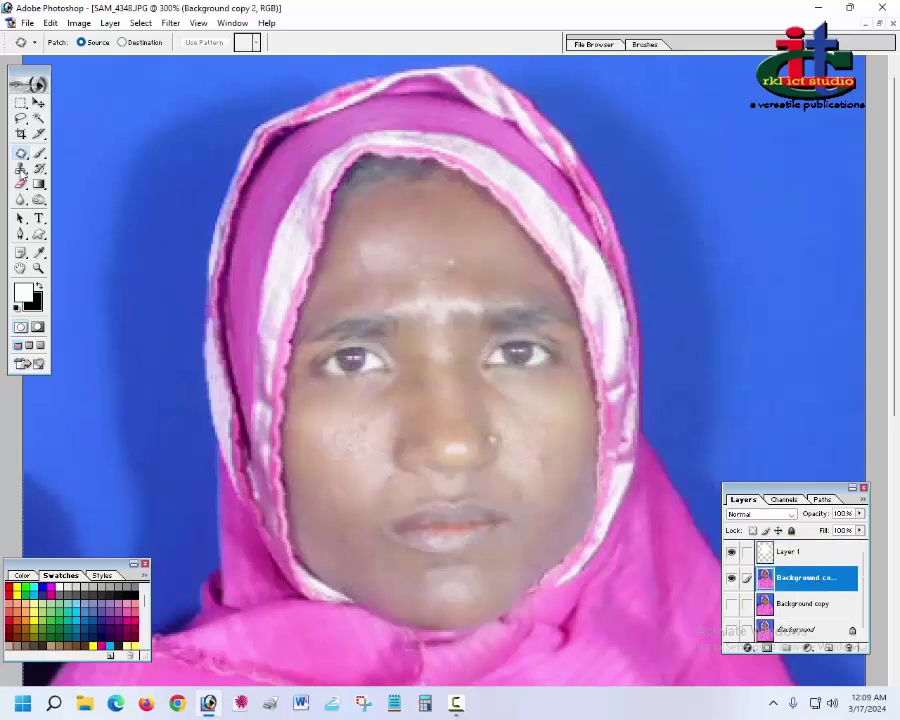
pyautogui.press('s')
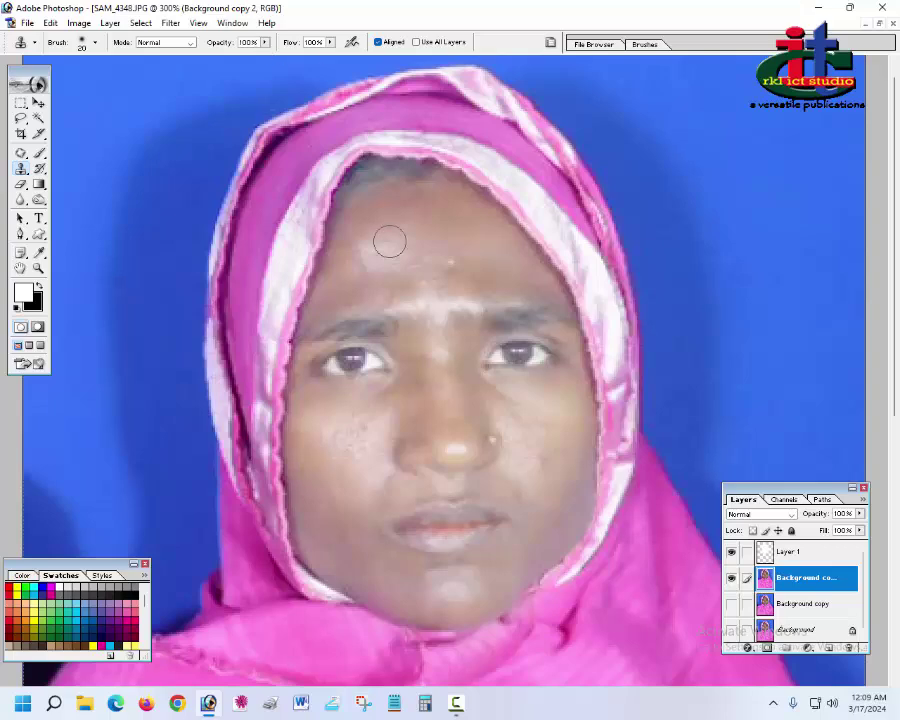
pyautogui.keyDown('alt'); pyautogui.click(360, 286); pyautogui.keyUp('alt')
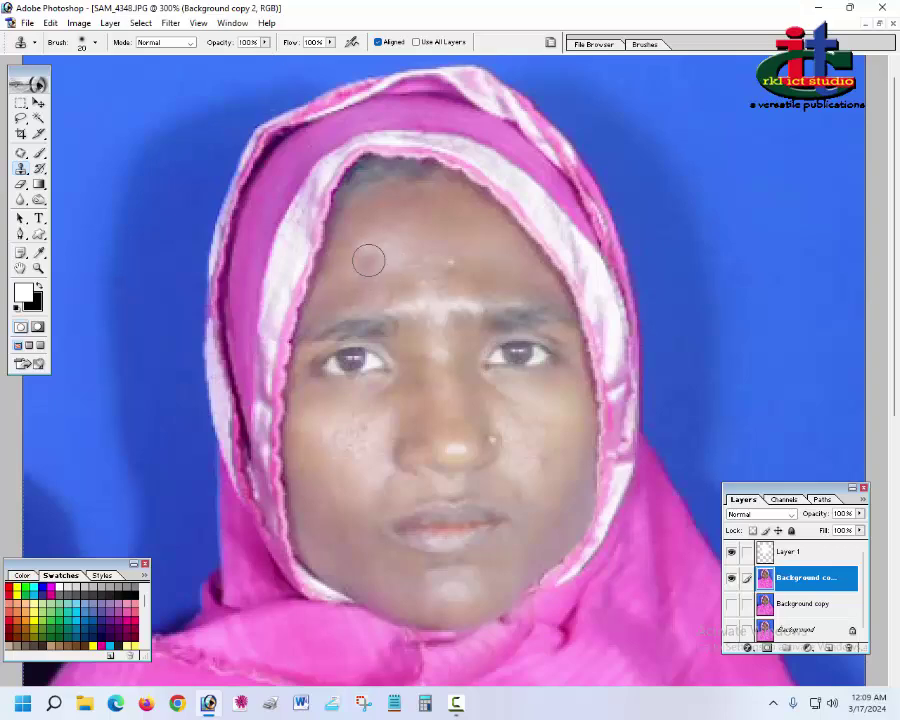
pyautogui.moveTo(397, 321); pyautogui.dragTo(398, 308)
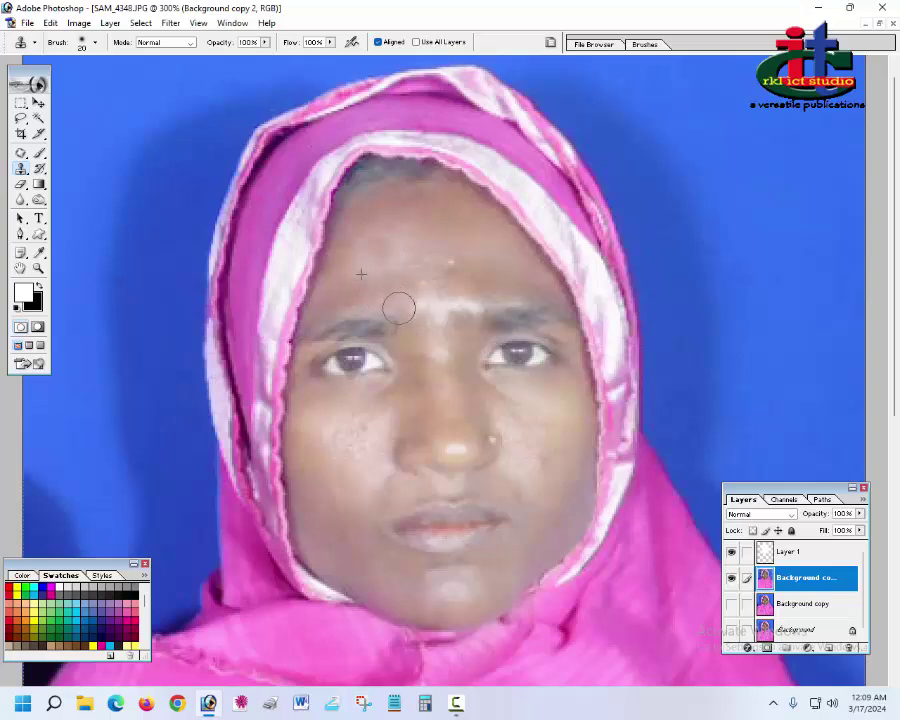
pyautogui.click(451, 262)
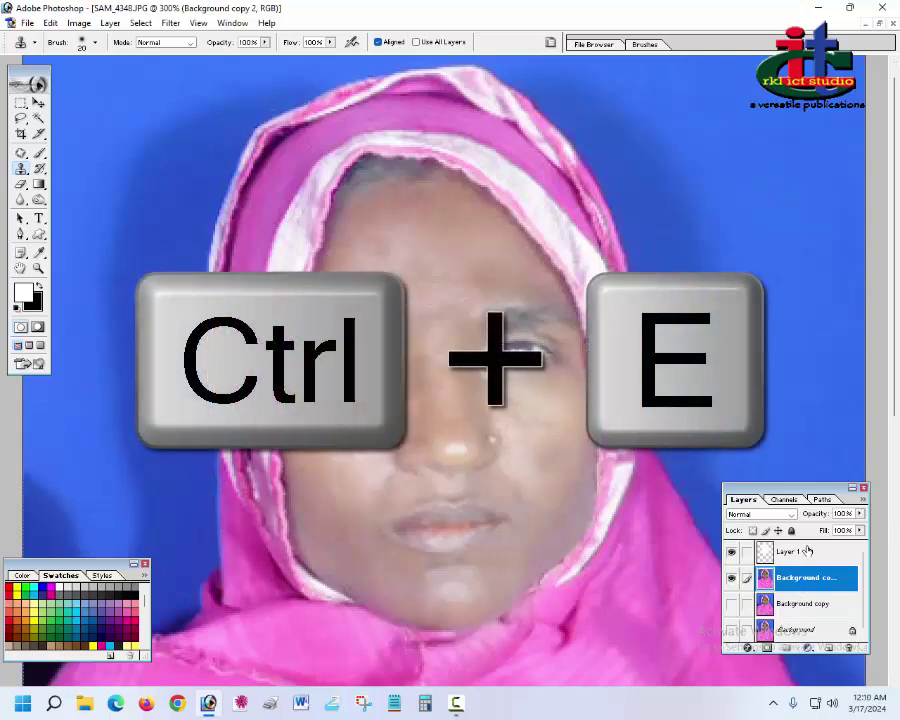
# Step: Merge Layer 1 down into Background copy 2
pyautogui.hotkey('alt', ']')
pyautogui.hotkey('ctrl', 'e')
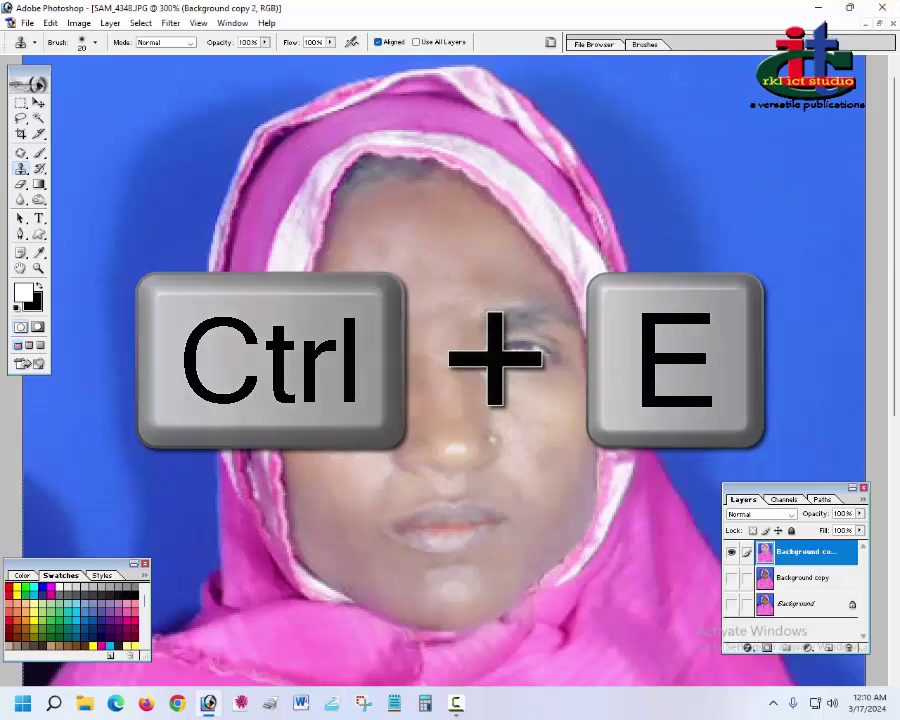
# Step: Add a solid colour fill layer in white (FFFFFF) above Background copy 2
pyautogui.click(807, 649)
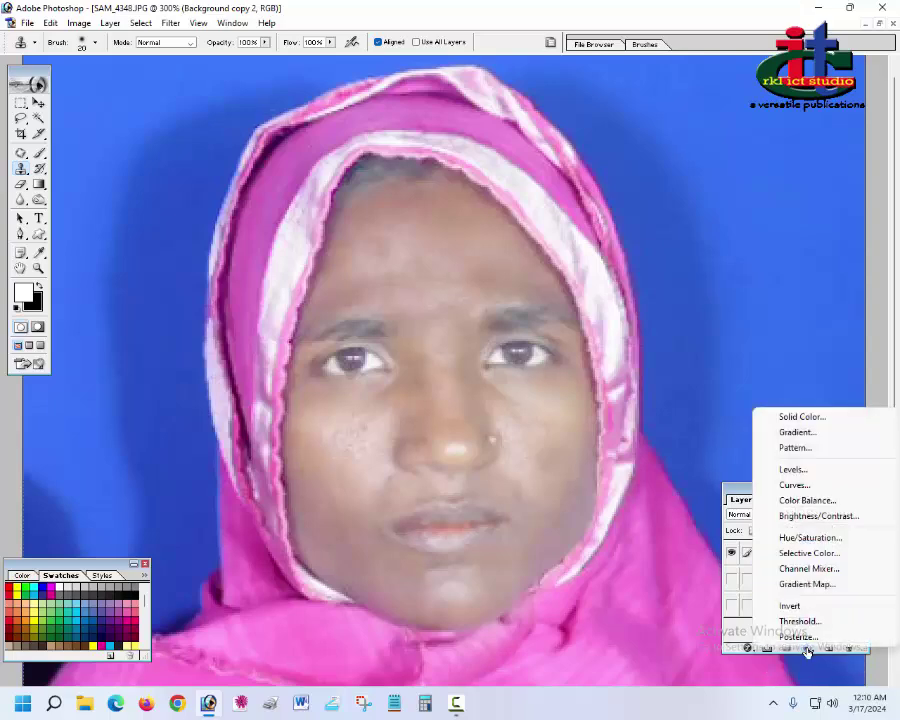
pyautogui.click(806, 420)
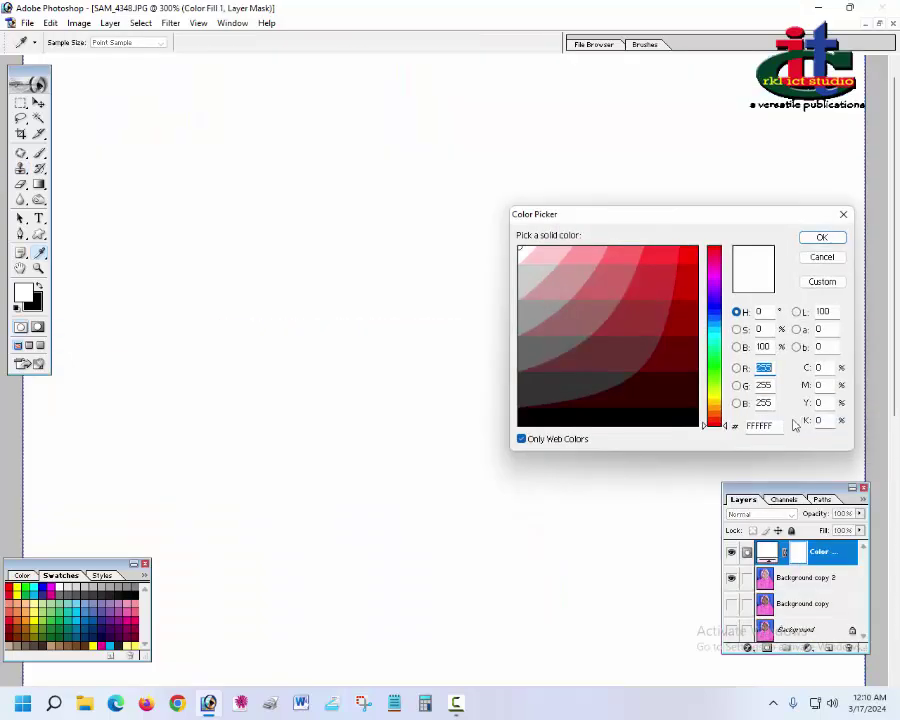
pyautogui.click(521, 438)
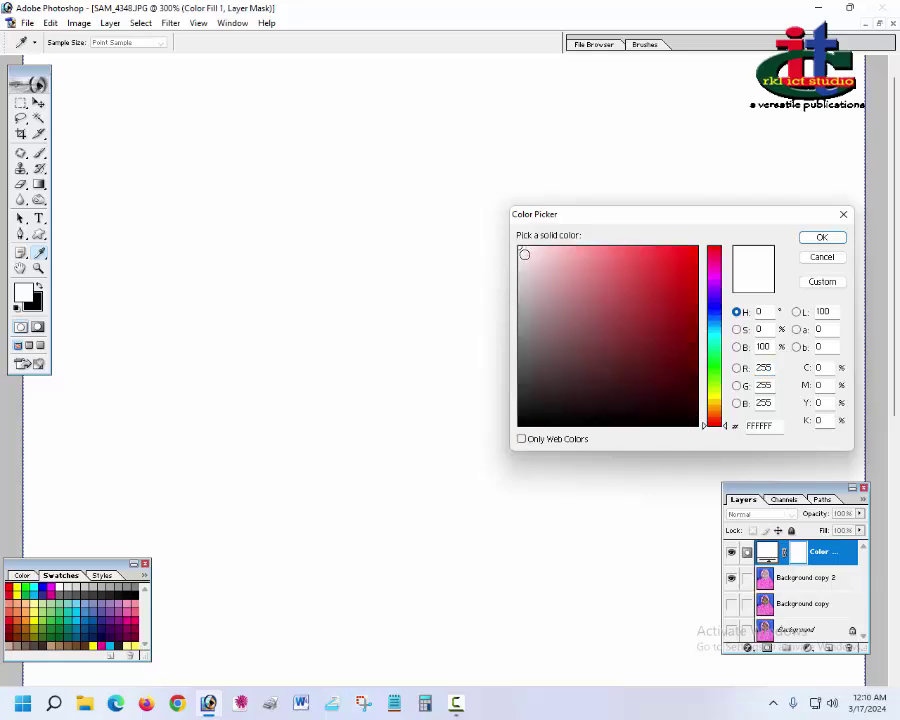
pyautogui.click(521, 438)
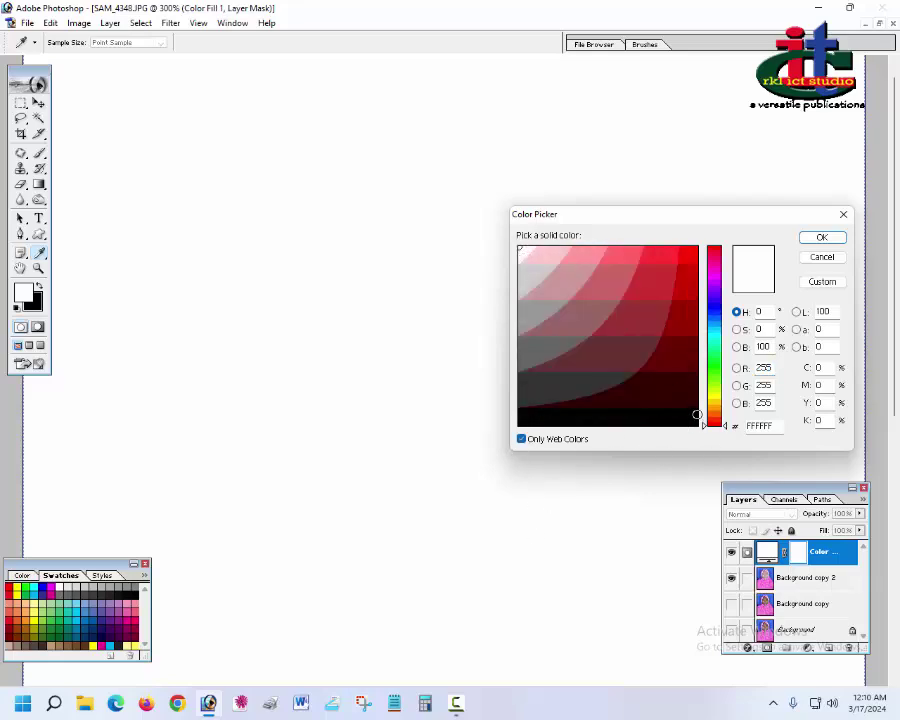
pyautogui.click(708, 396)
pyautogui.click(543, 251)
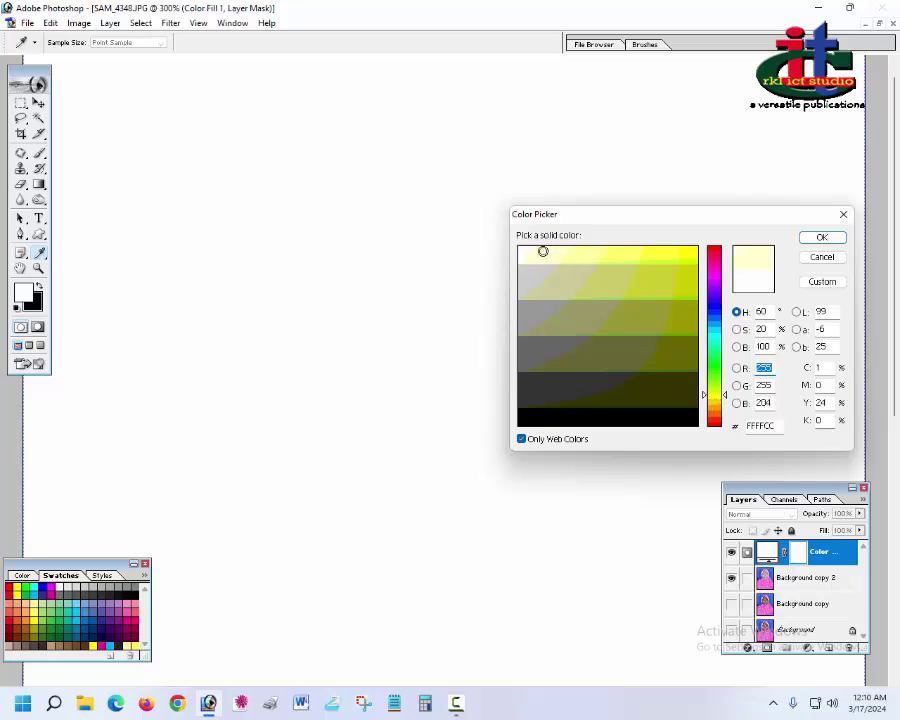
pyautogui.click(525, 247)
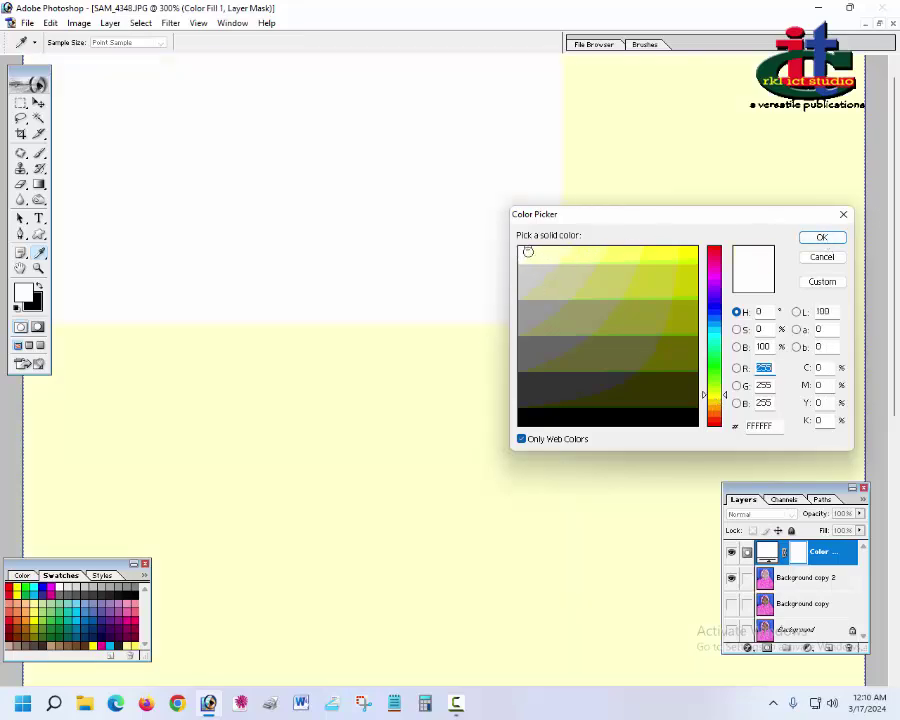
pyautogui.click(821, 237)
pyautogui.press('s')
pyautogui.hotkey('ctrl', 'alt', '0')
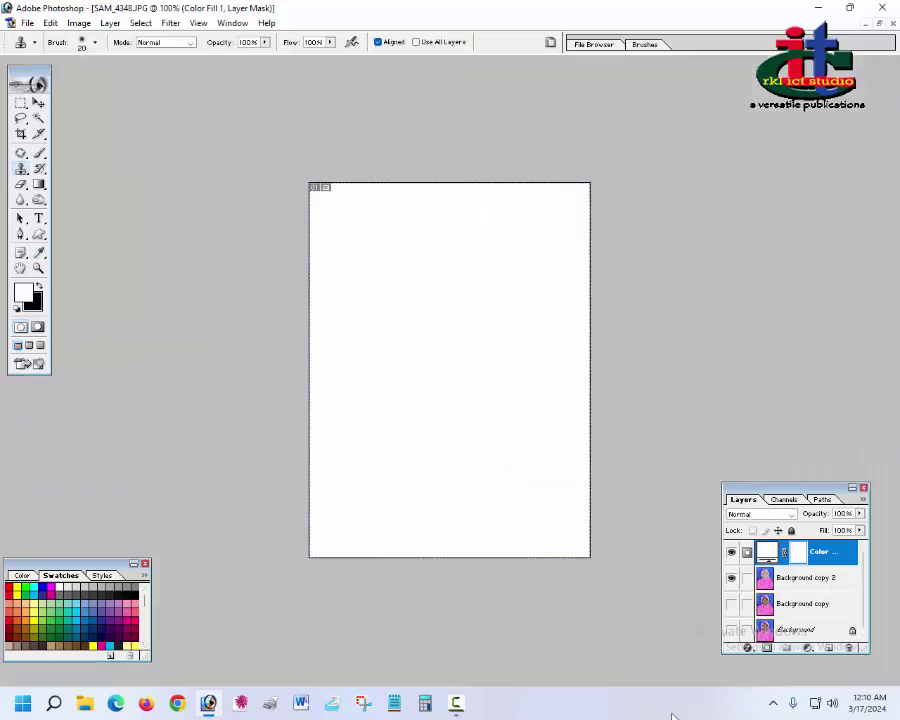
# Step: Set the white fill layer's blending mode to Soft Light
pyautogui.click(790, 514)
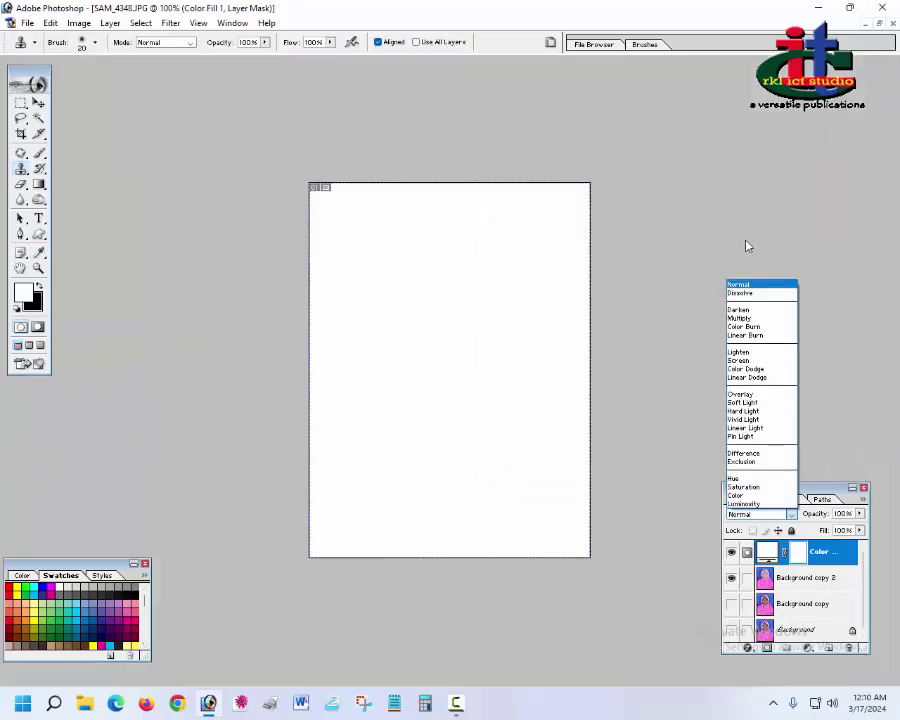
pyautogui.click(190, 42)
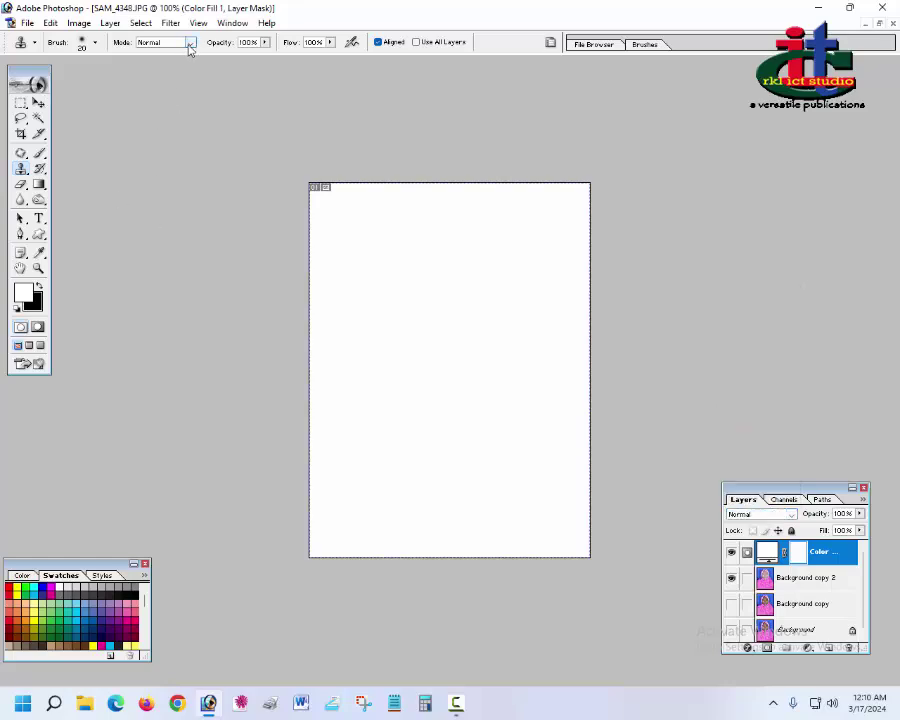
pyautogui.click(190, 42)
pyautogui.press('Escape')
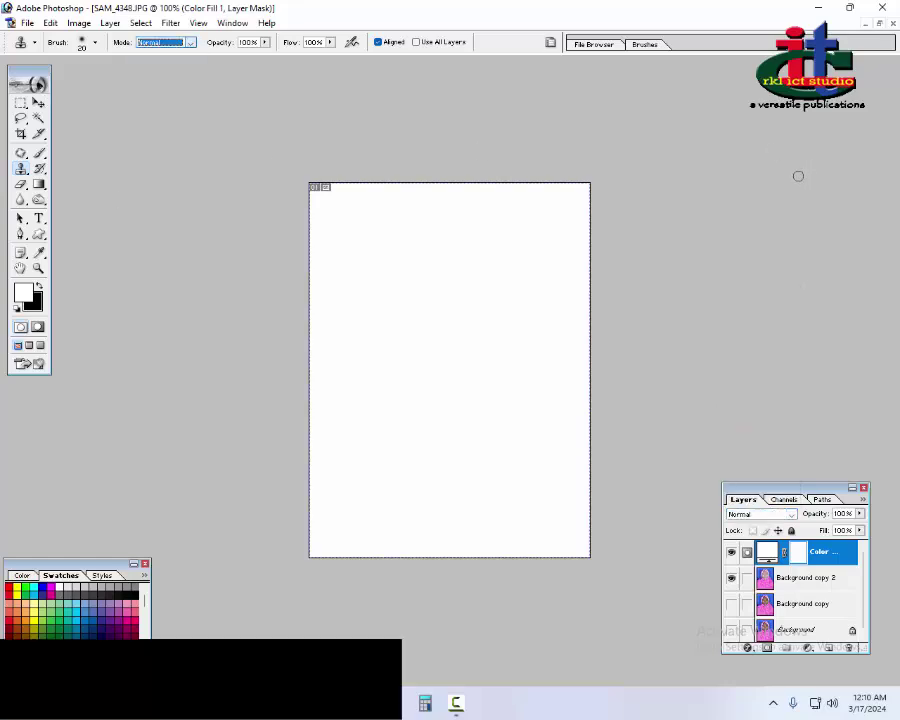
pyautogui.click(790, 514)
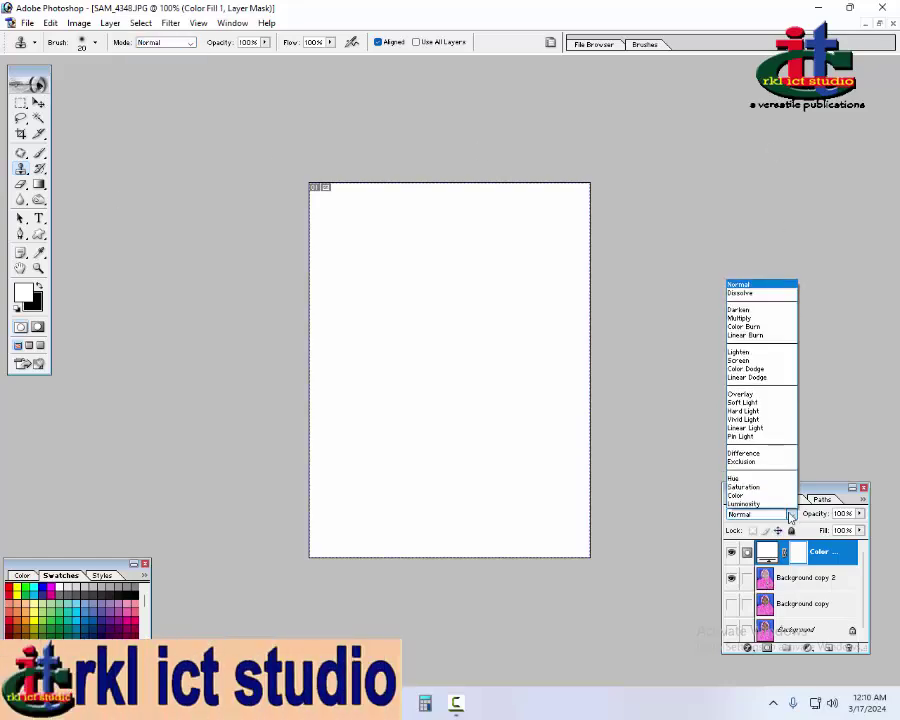
pyautogui.click(750, 404)
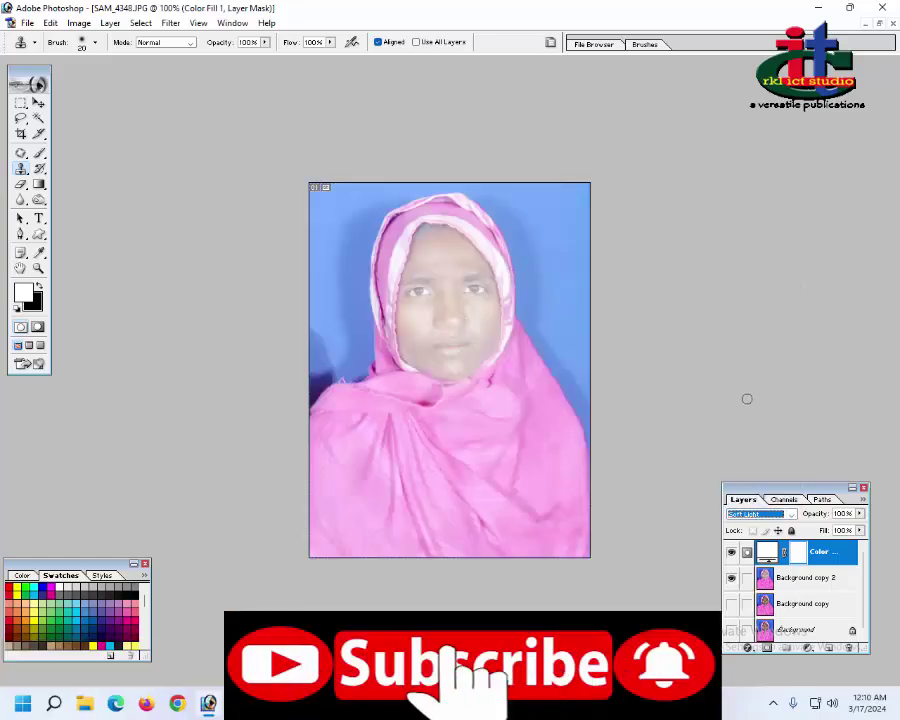
# Step: Lower the white fill layer's fill to 65% and its opacity to 19%
pyautogui.click(859, 530)
pyautogui.click(836, 549)
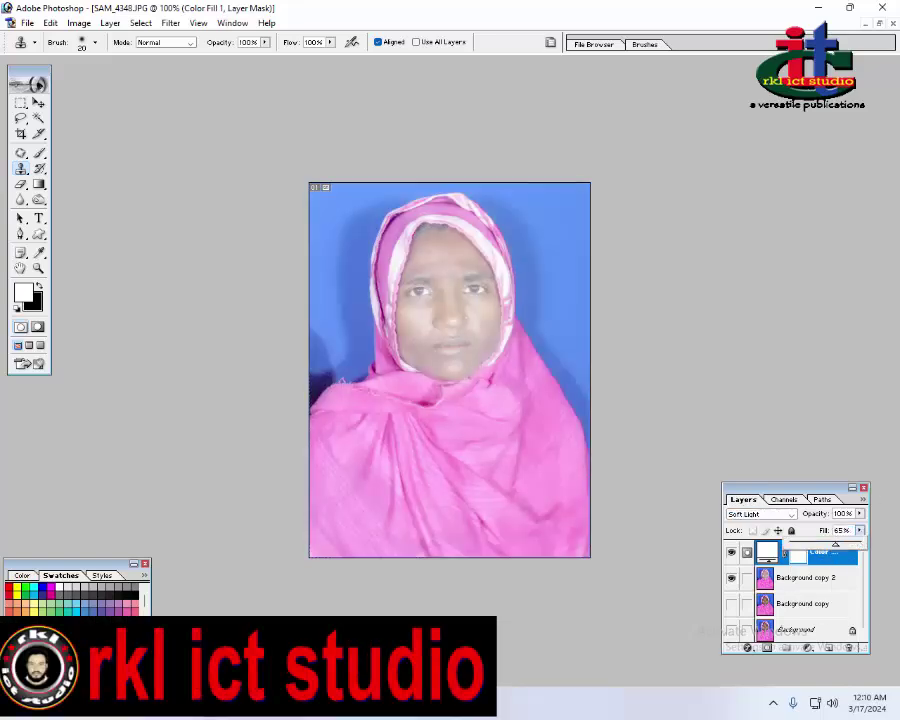
pyautogui.click(859, 514)
pyautogui.moveTo(859, 526); pyautogui.dragTo(803, 525)
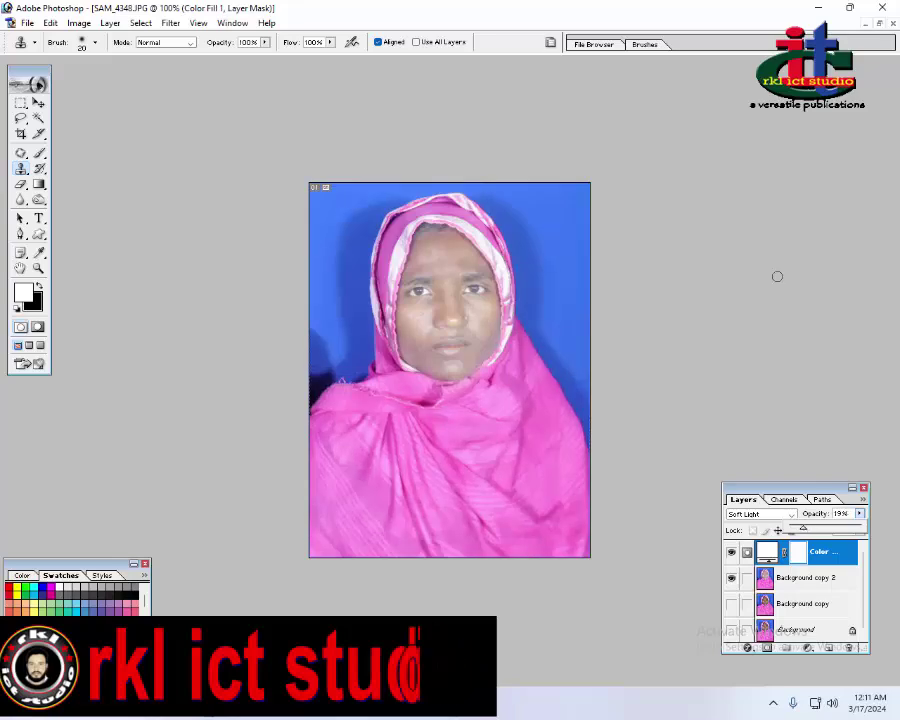
pyautogui.click(777, 276)
# Step: Turn the fill layer's mask black and paint over the face in white with a size 30 brush
pyautogui.click(446, 267)
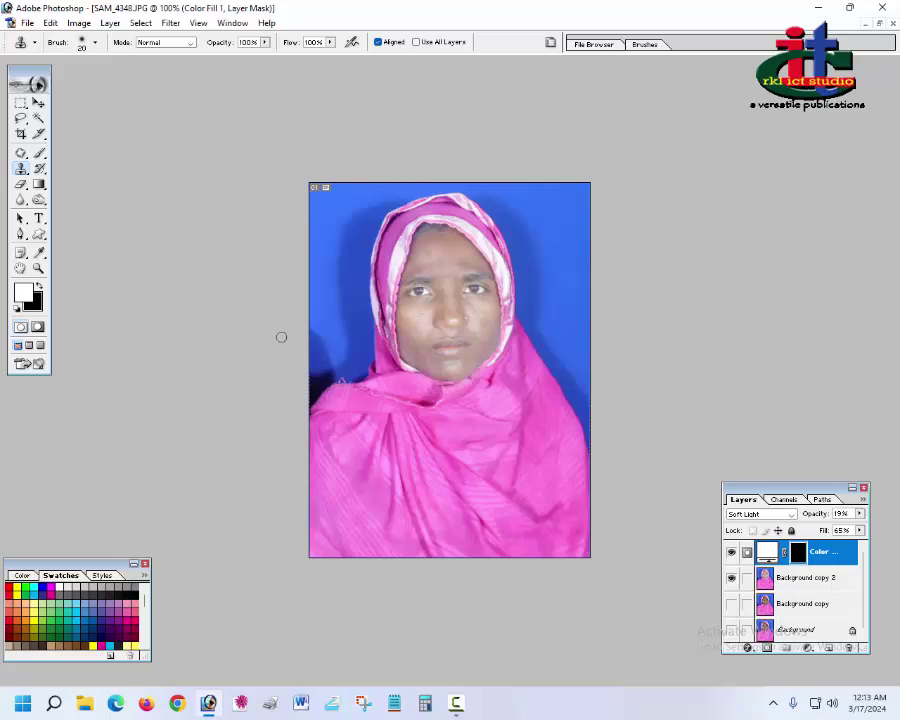
pyautogui.click(40, 155)
pyautogui.hotkey('ctrl', '+')
pyautogui.hotkey('ctrl', '+')
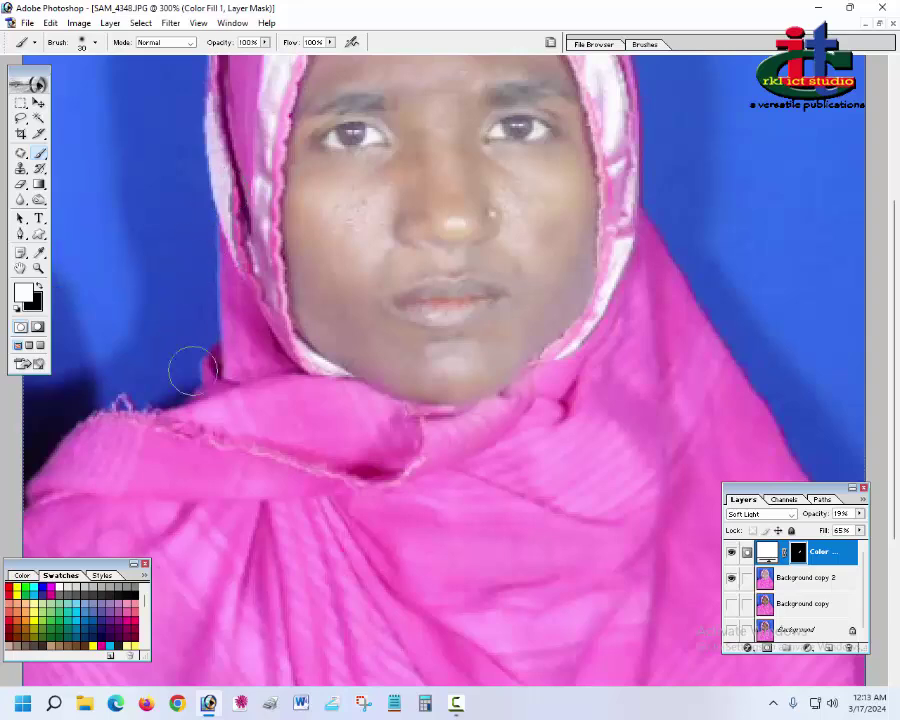
pyautogui.scroll(2, 372, 420)
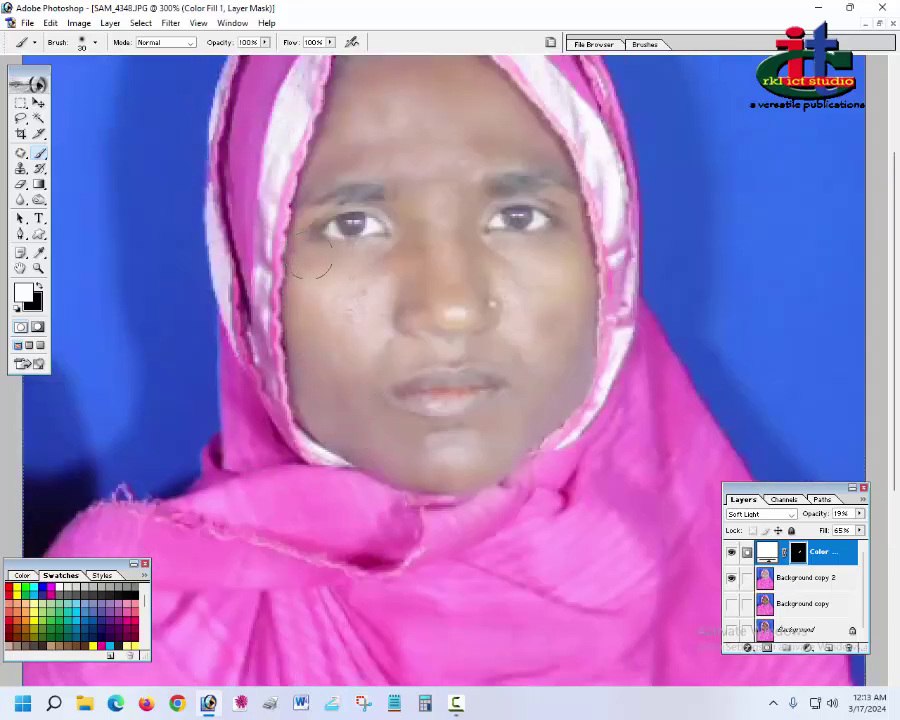
pyautogui.scroll(-1, 330, 290)
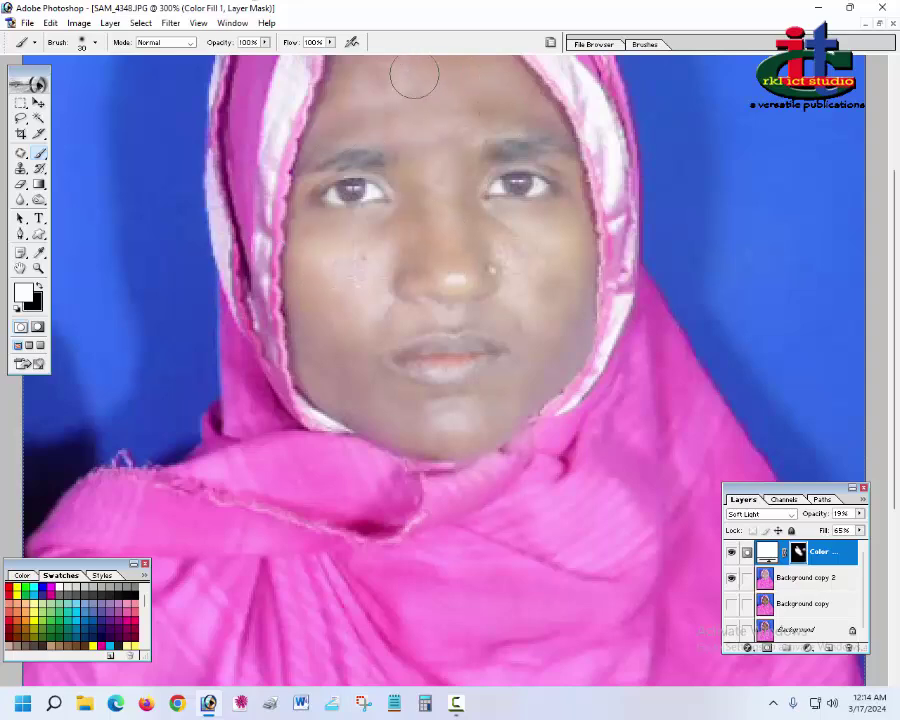
pyautogui.scroll(3, 395, 75)
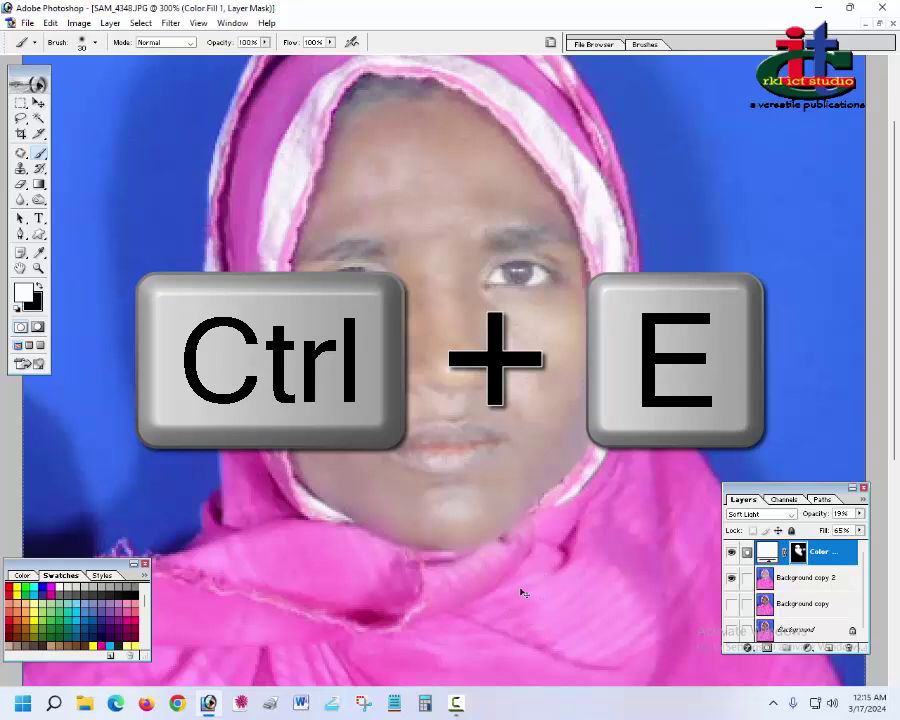
# Step: Merge the fill layer down into Background copy 2 and compare the face with Background copy by toggling the merged layer's visibility
pyautogui.hotkey('ctrl', 'e')
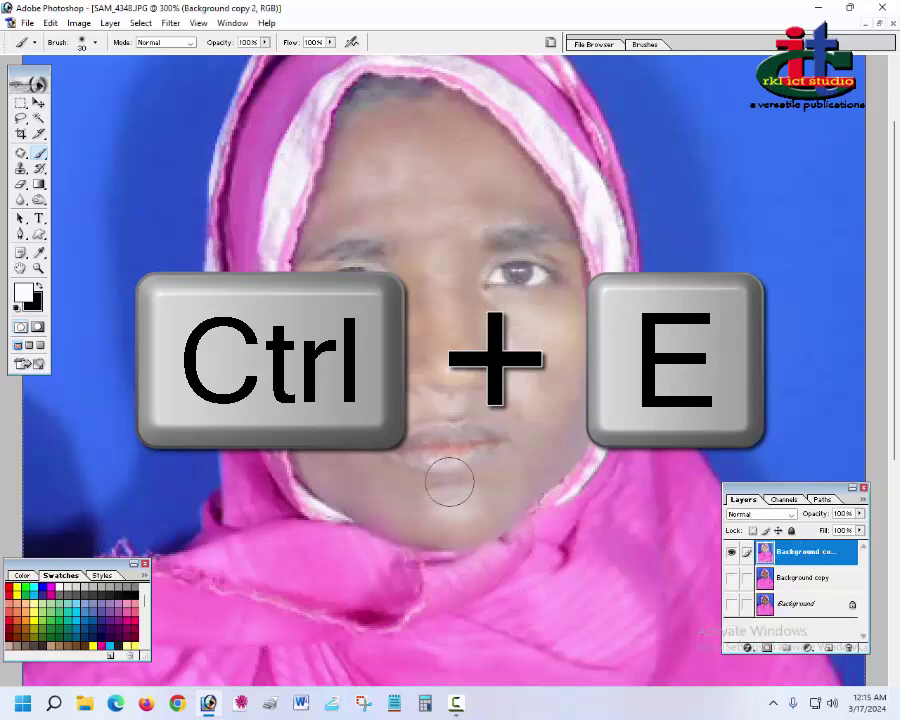
pyautogui.click(731, 553)
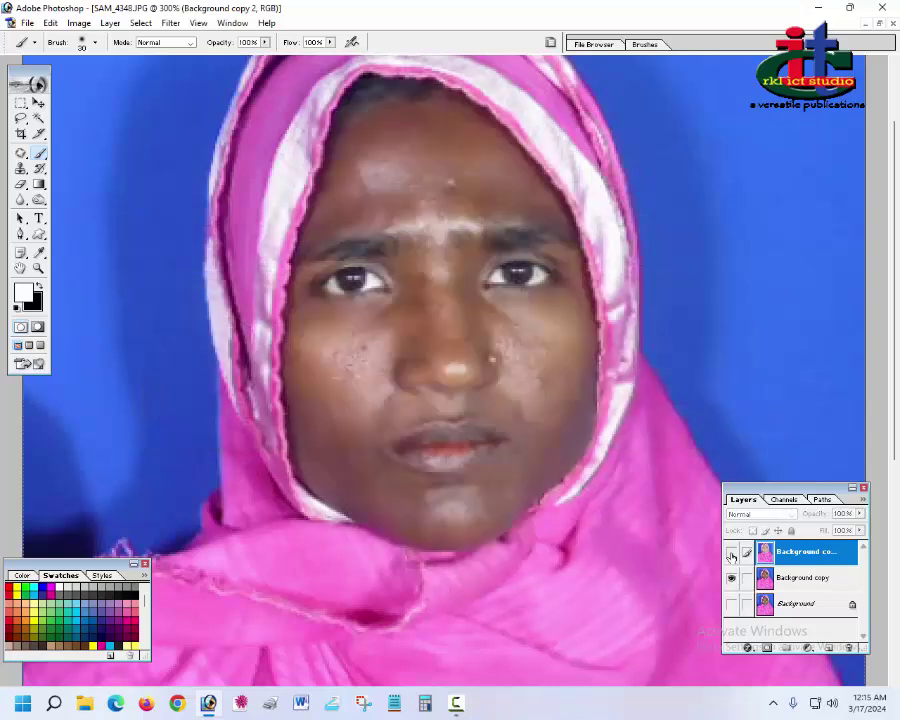
pyautogui.click(731, 553)
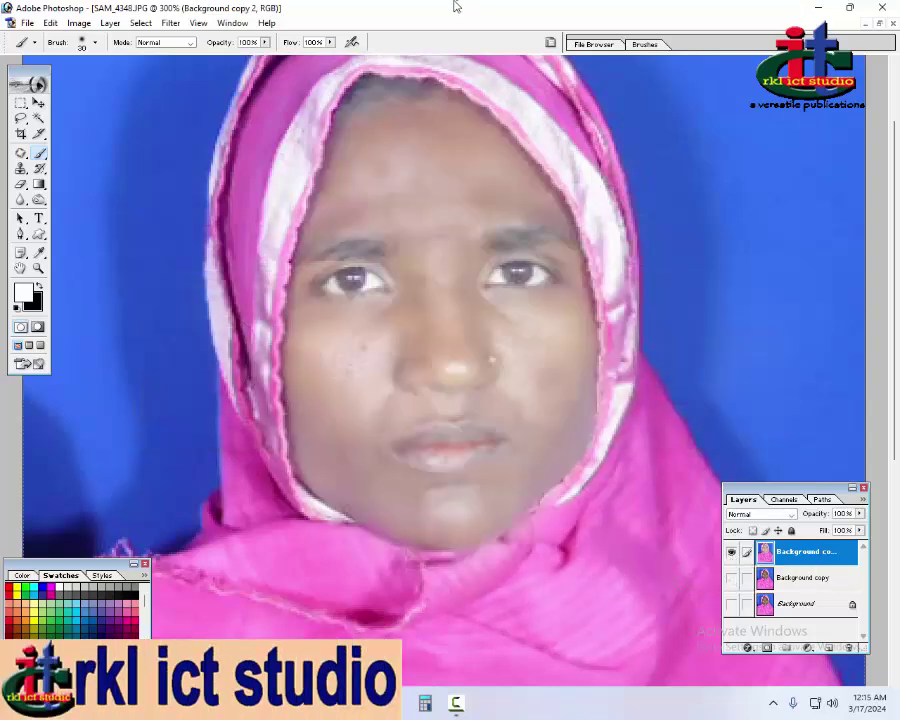
# Step: Apply the Grain Surgery 2 Remove Grain filter to Background copy 2 with the noise reduction lowered
pyautogui.hotkey('ctrl', '-')
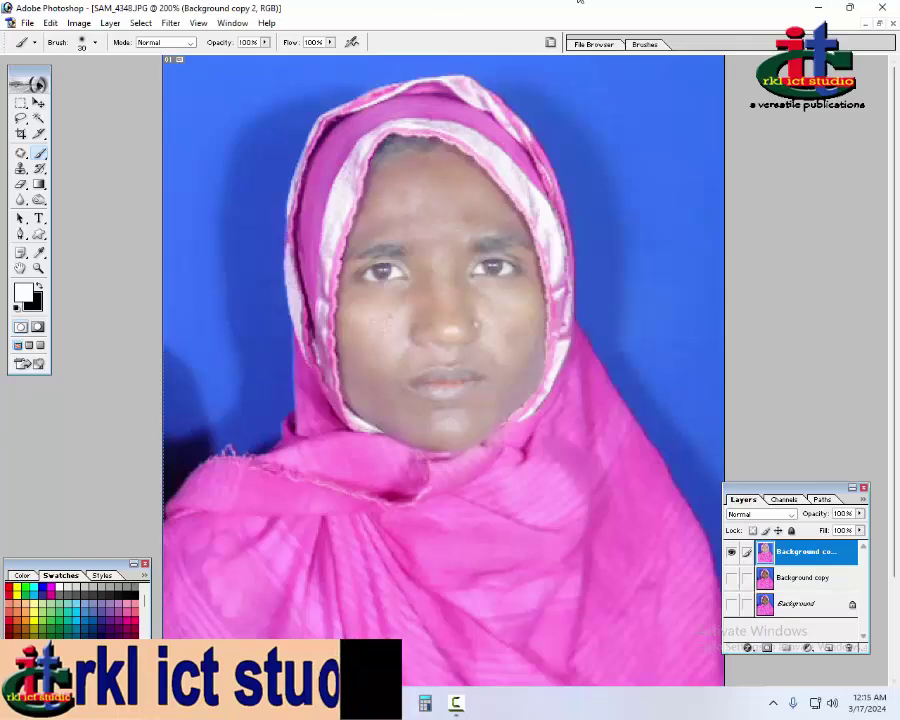
pyautogui.click(170, 22)
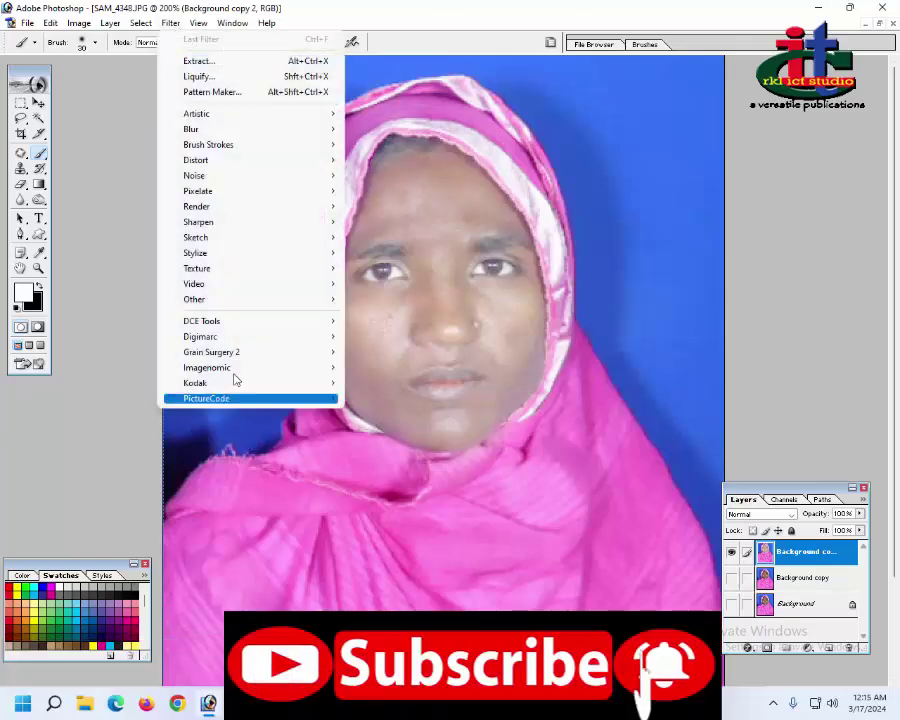
pyautogui.moveTo(300, 352)
pyautogui.click(402, 380)
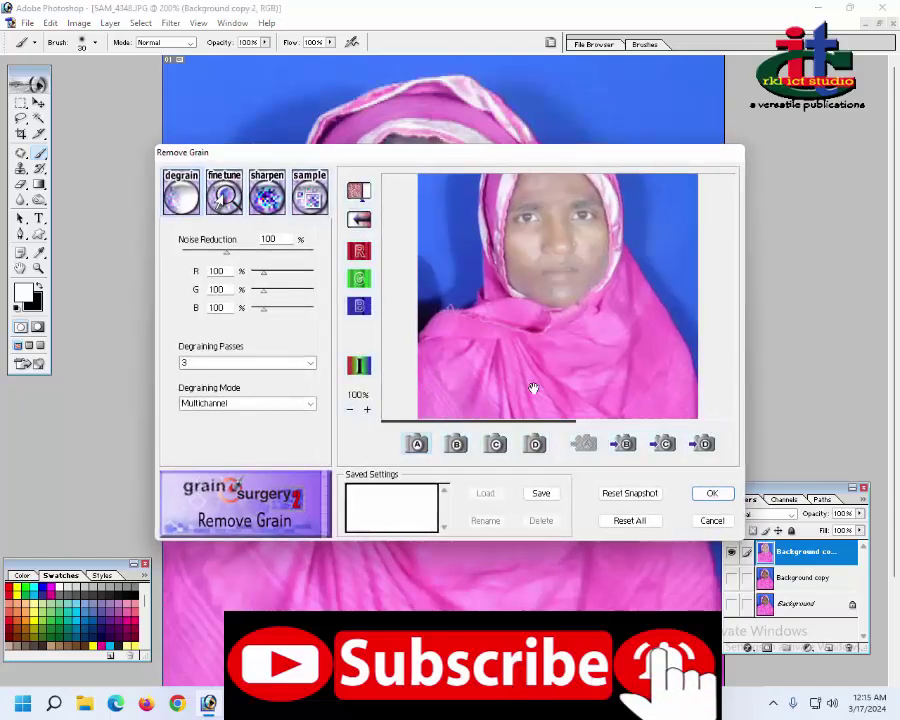
pyautogui.moveTo(226, 251); pyautogui.dragTo(188, 252)
pyautogui.click(712, 493)
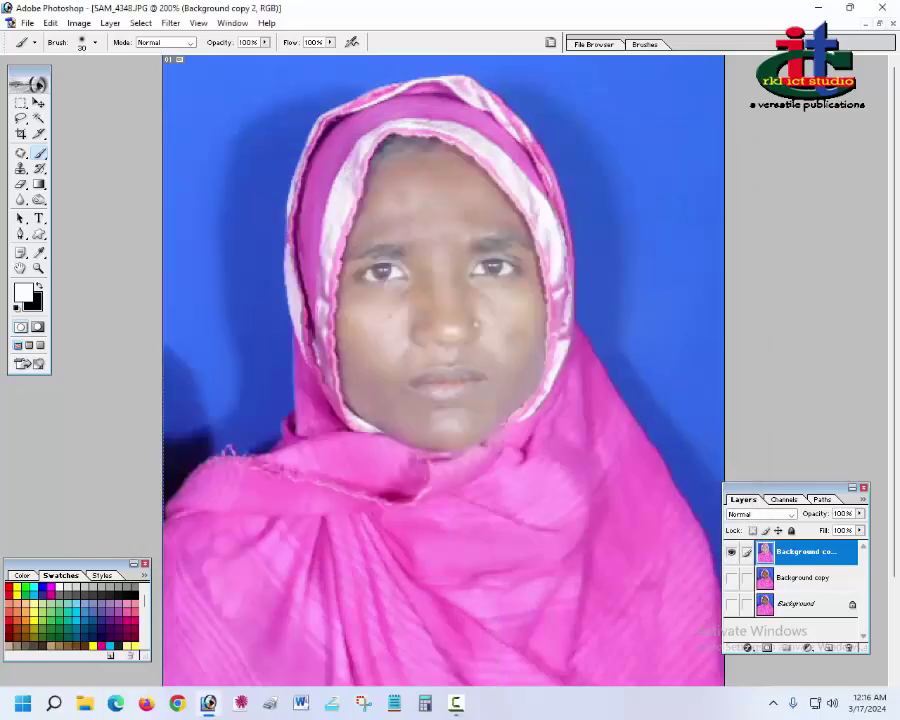
# Step: Apply the Imagenomic Noiseware Professional filter to Background copy 2 with the Default settings
pyautogui.click(170, 22)
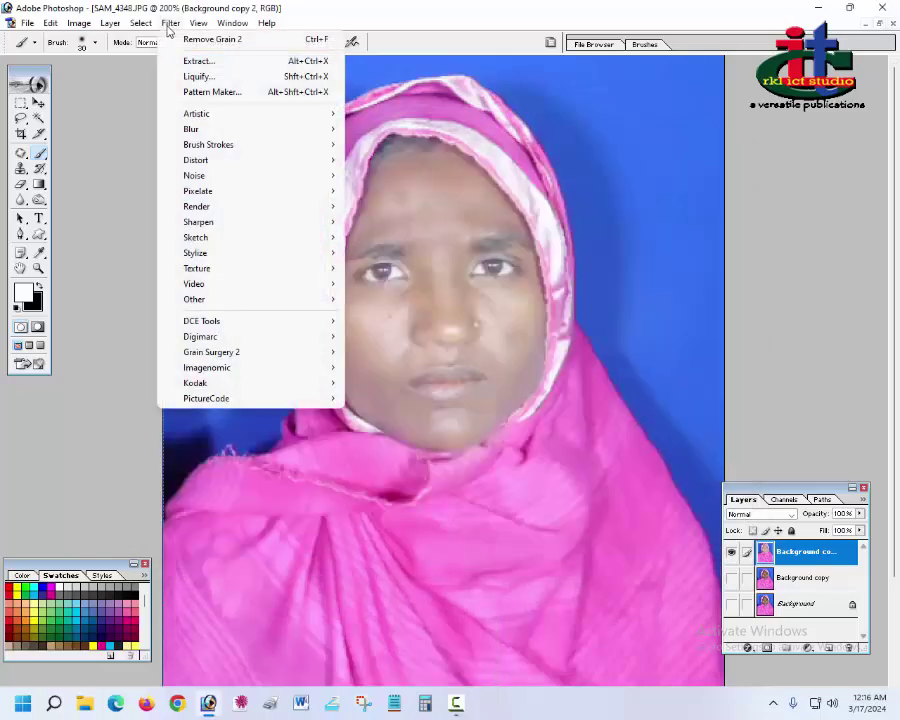
pyautogui.moveTo(226, 373)
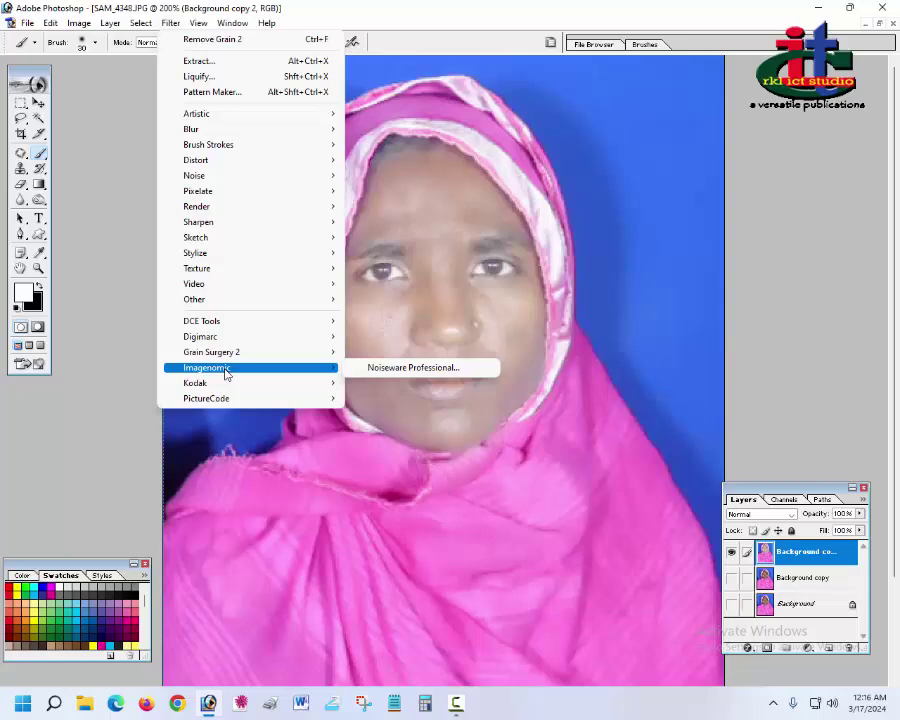
pyautogui.click(413, 368)
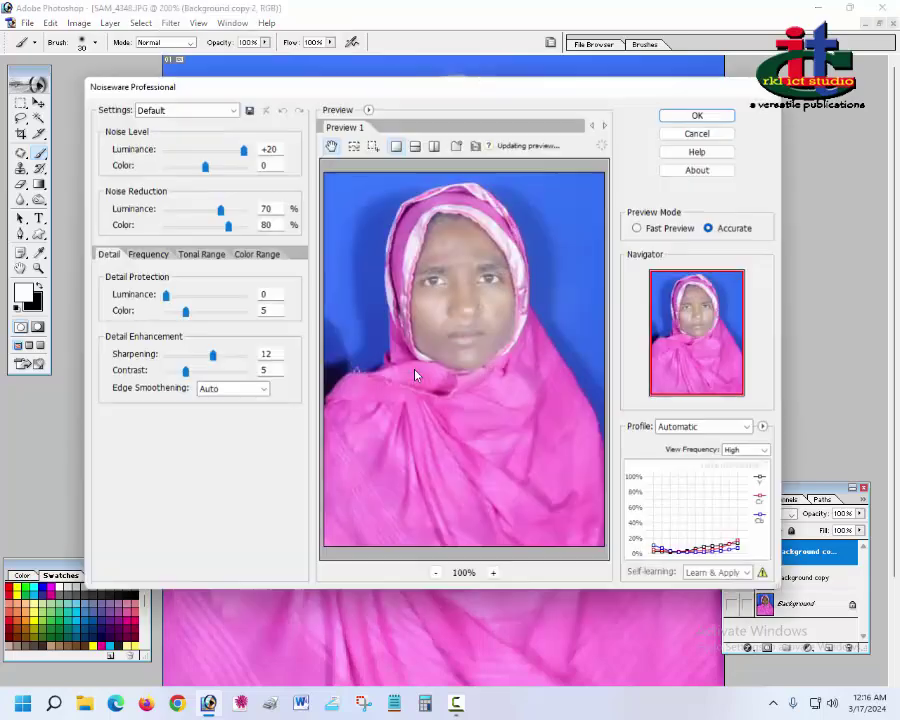
pyautogui.press('Return')
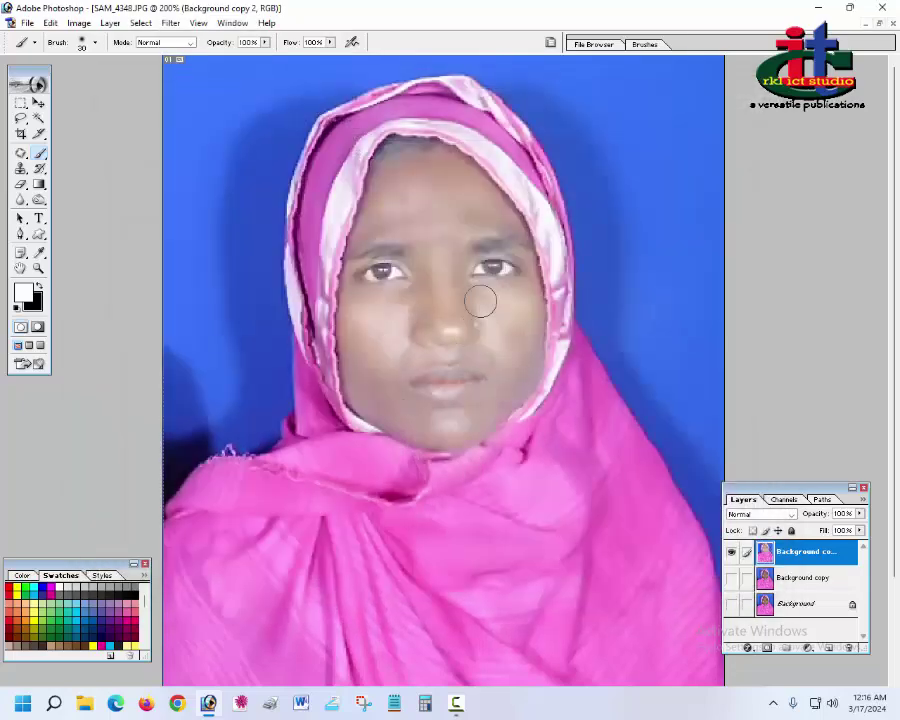
pyautogui.click(170, 22)
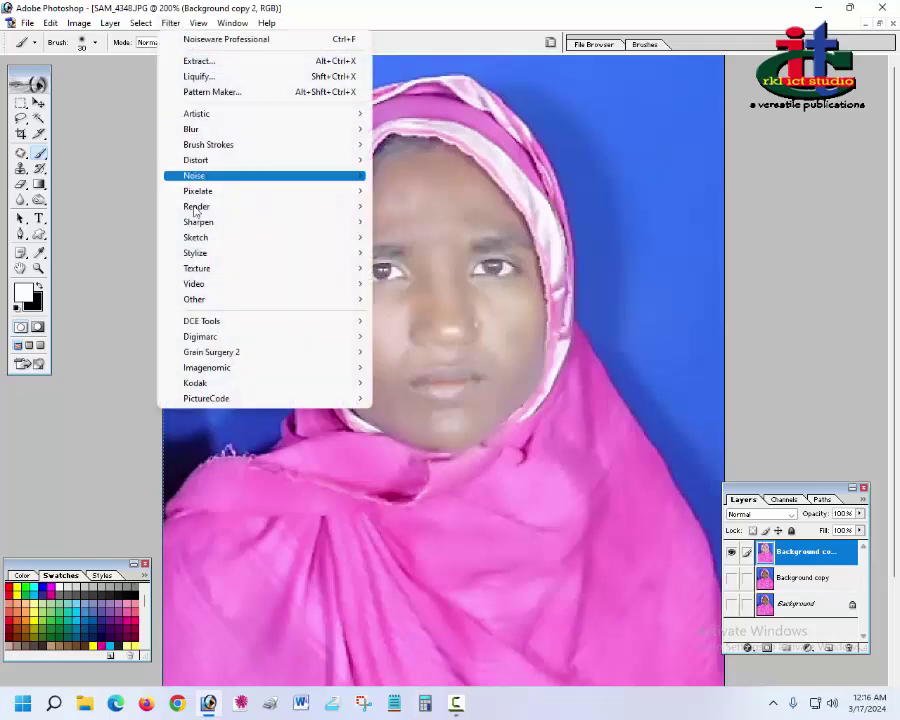
pyautogui.moveTo(203, 340)
pyautogui.click(791, 565)
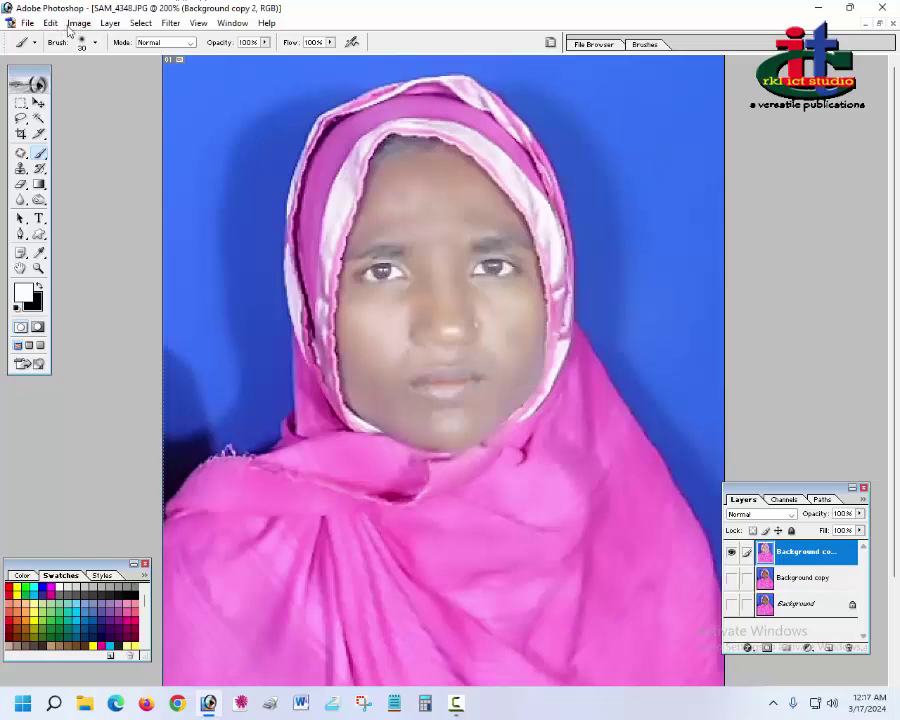
pyautogui.click(109, 22)
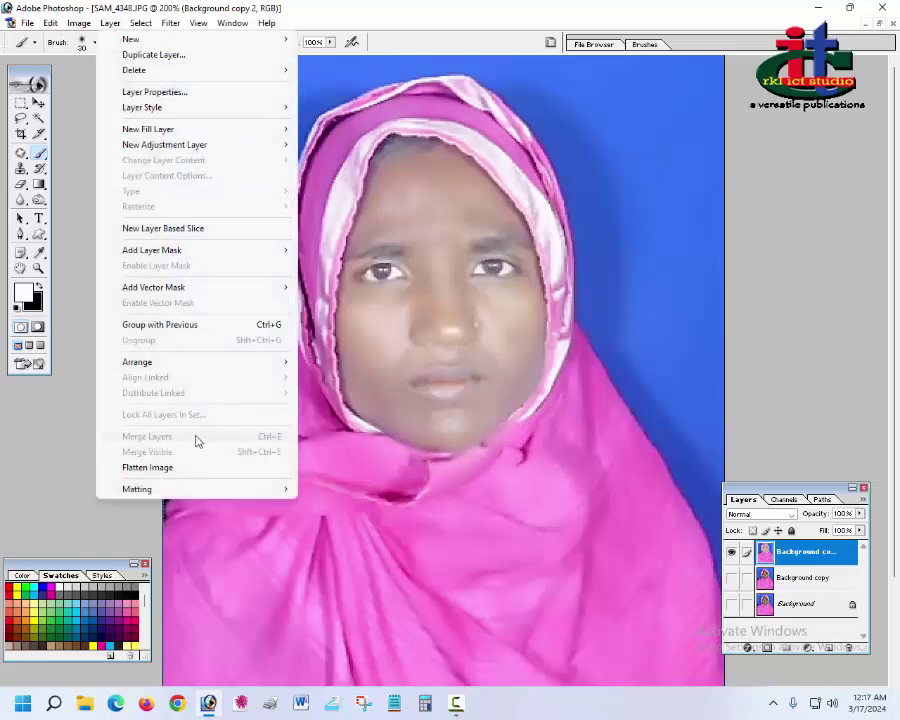
pyautogui.click(671, 432)
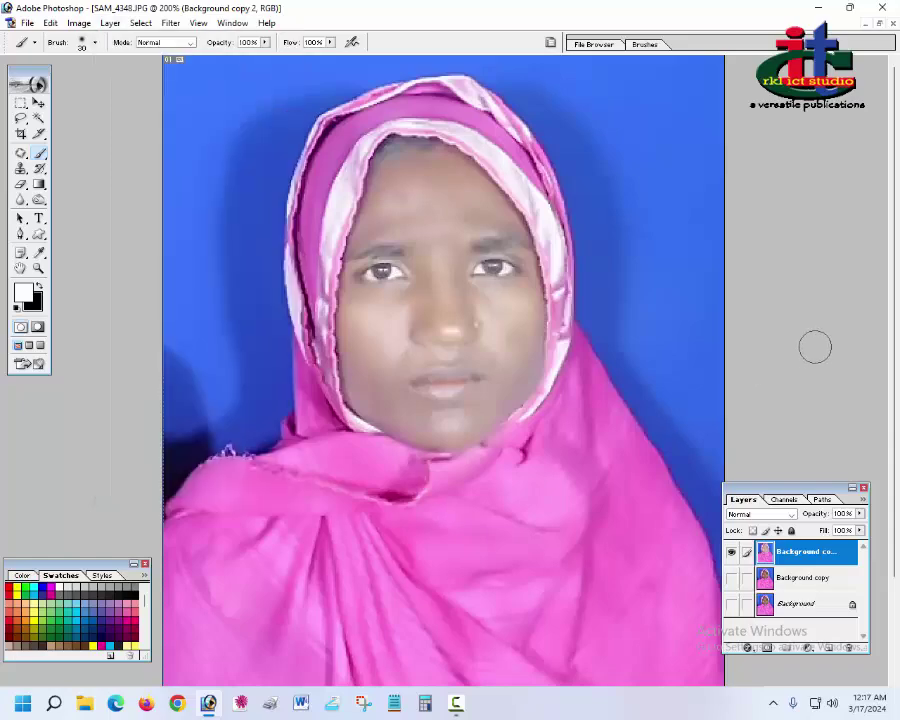
# Step: Compare Background copy 2 with Background copy, and apply Color Balance to its highlights with levels +47, -1 and -16
pyautogui.click(733, 553)
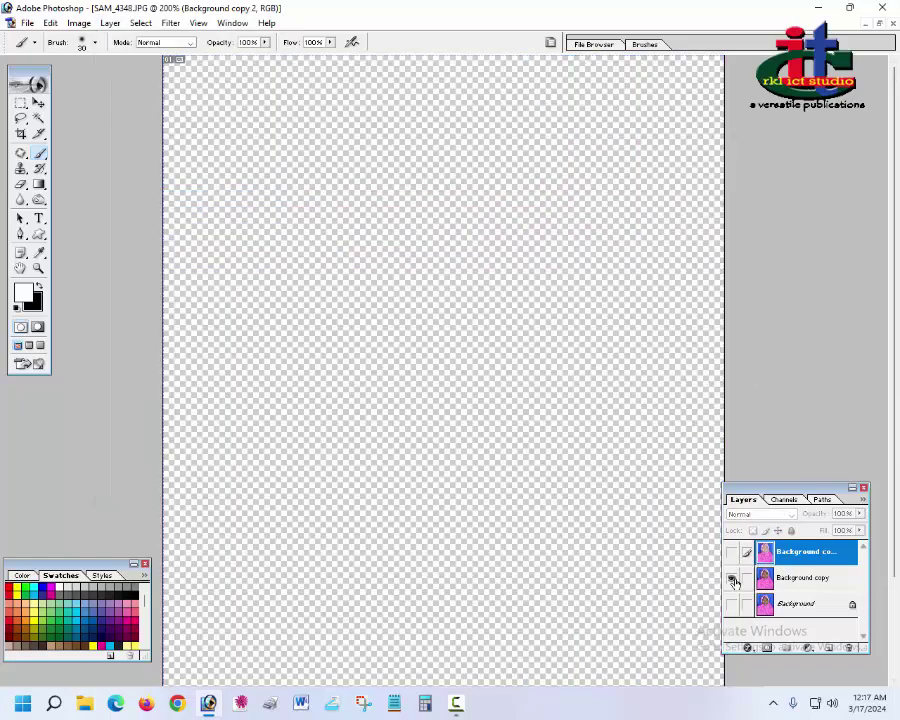
pyautogui.click(732, 578)
pyautogui.click(731, 552)
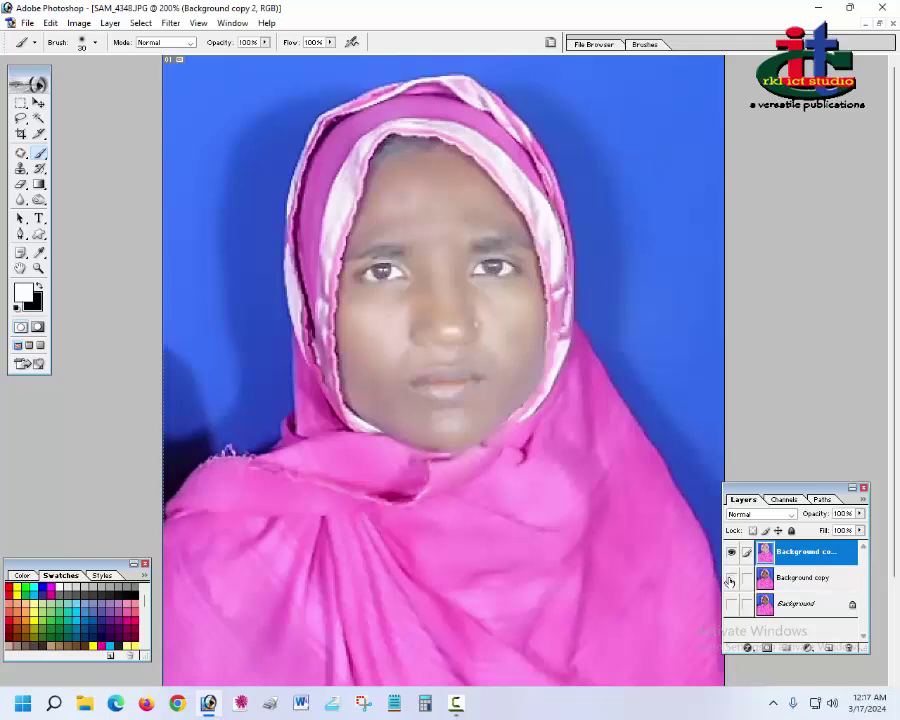
pyautogui.hotkey('ctrl', 'b')
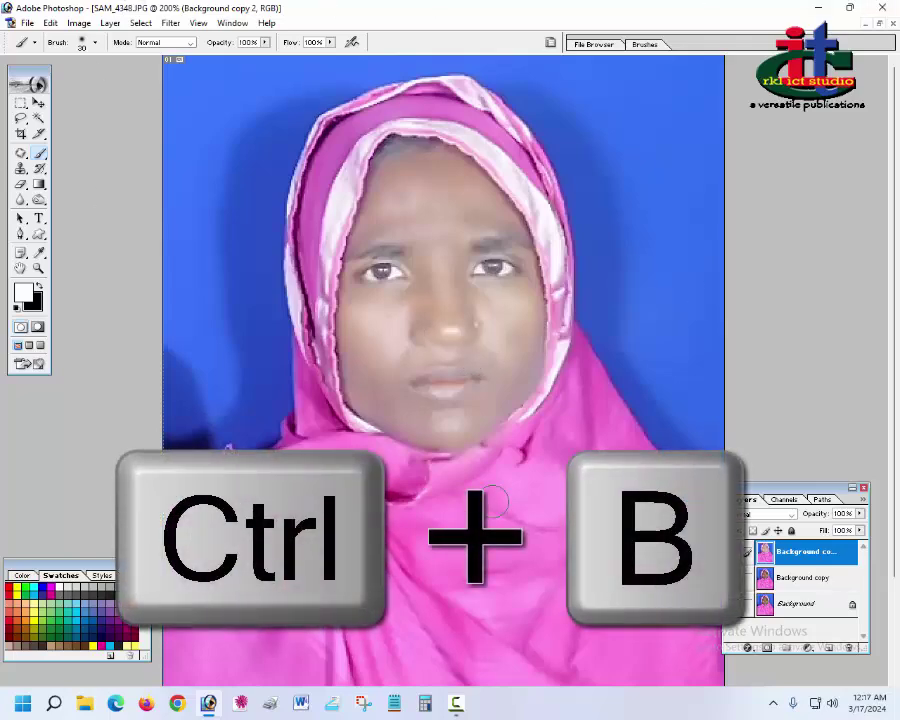
pyautogui.hotkey('ctrl', 'b')
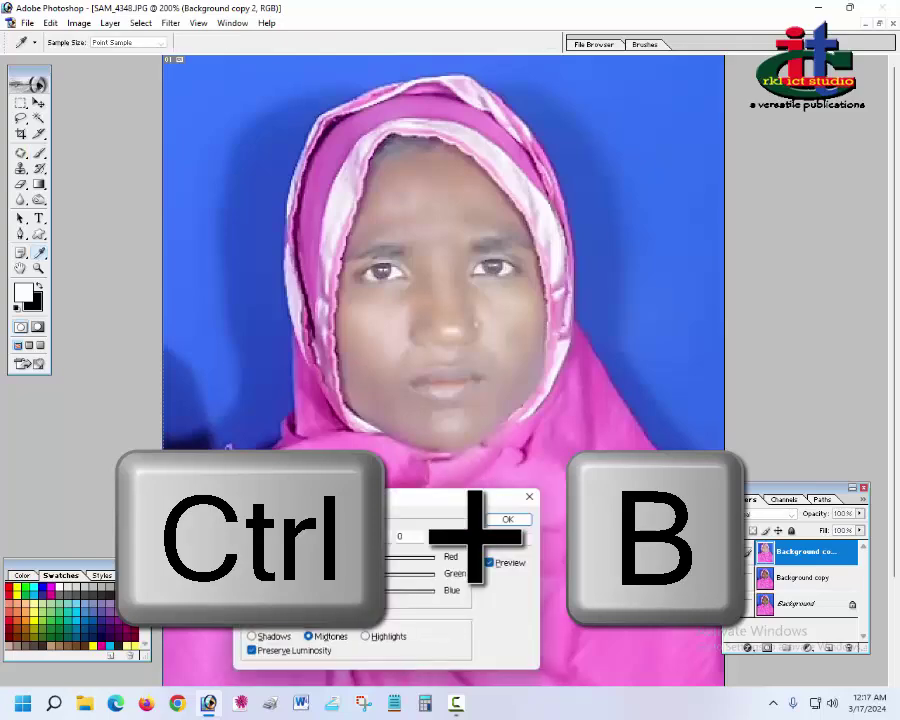
pyautogui.click(369, 641)
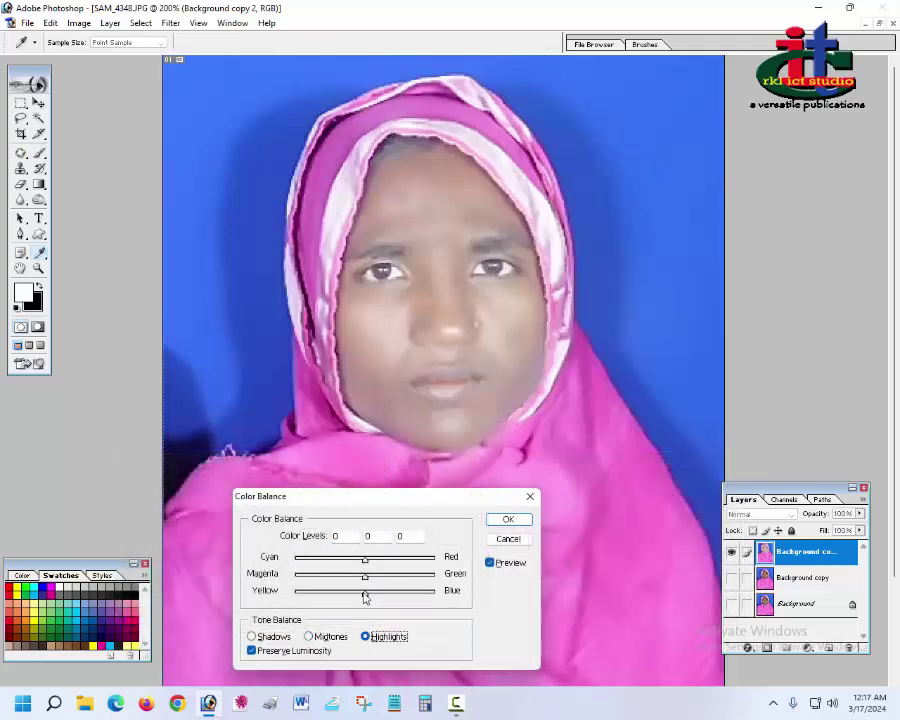
pyautogui.moveTo(367, 597)
pyautogui.mouseDown()
pyautogui.moveTo(343, 597)
pyautogui.moveTo(353, 593)
pyautogui.mouseUp()
pyautogui.moveTo(365, 560); pyautogui.dragTo(398, 563)
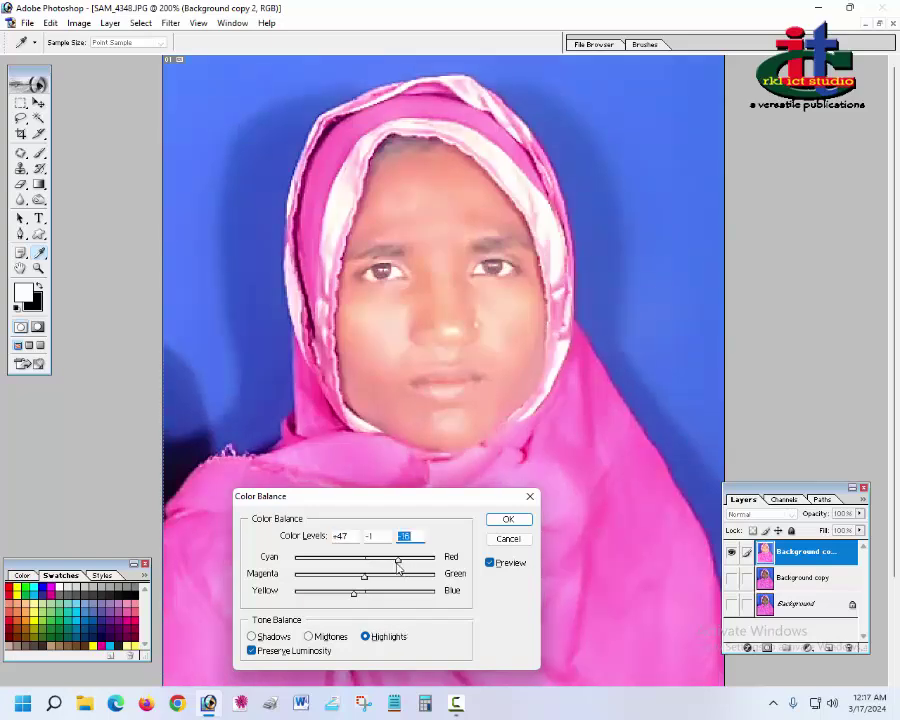
pyautogui.click(508, 519)
pyautogui.press('b')
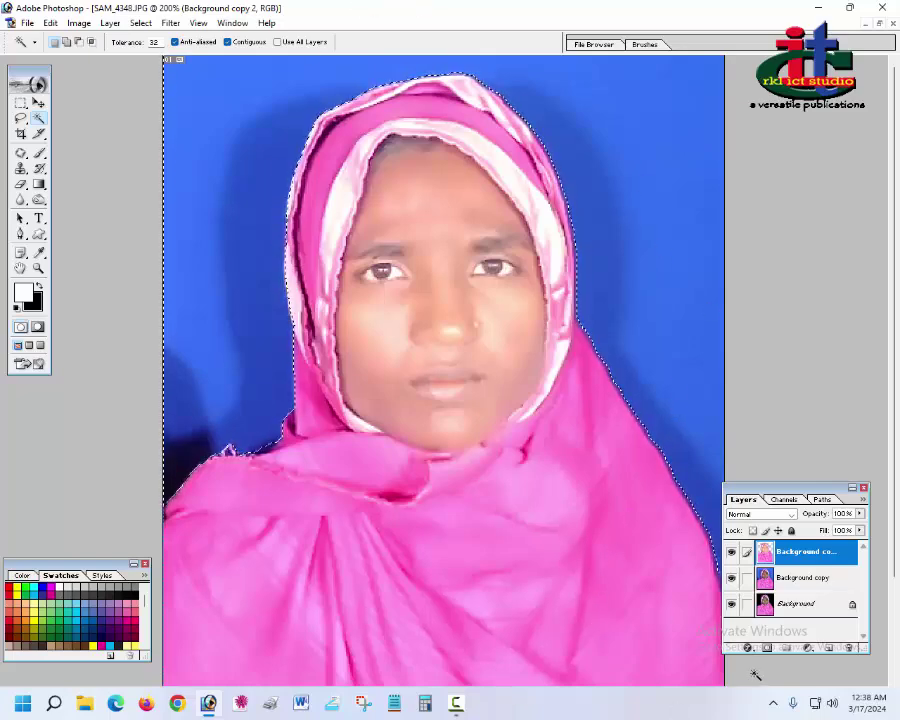
# Step: Check the cutout on Background copy 2 by toggling layer visibility, and remove the selection around the backdrop
pyautogui.click(731, 604)
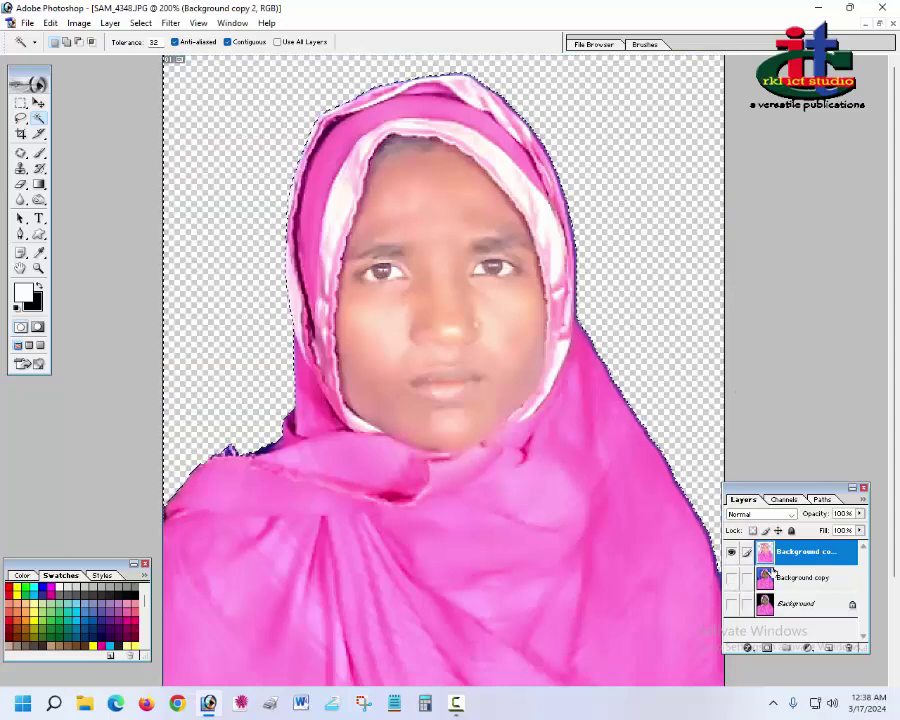
pyautogui.click(731, 552)
pyautogui.moveTo(731, 604); pyautogui.dragTo(731, 552)
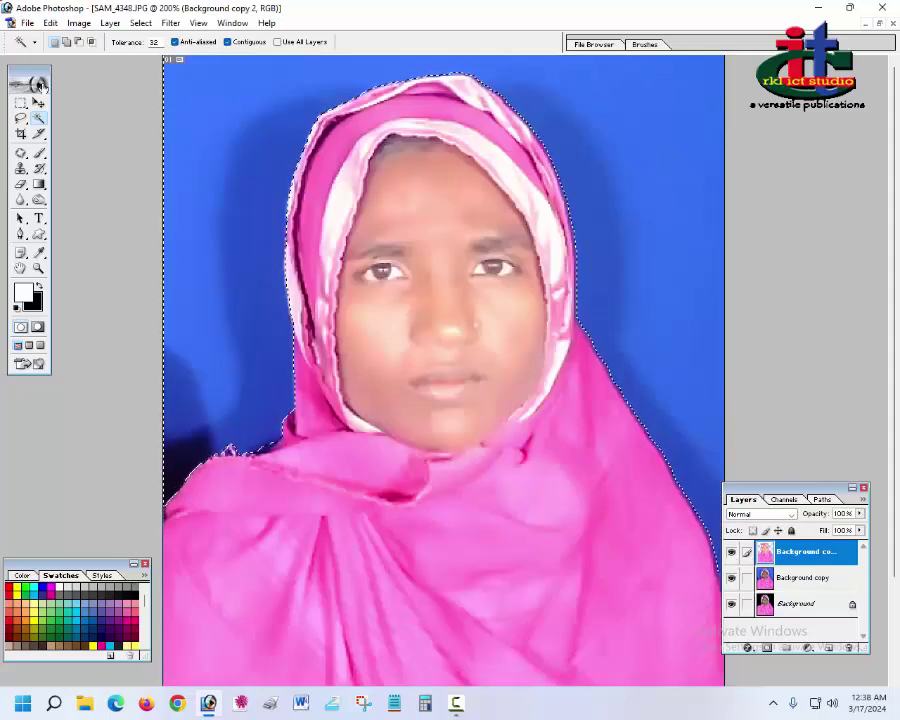
pyautogui.click(156, 27)
pyautogui.click(176, 54)
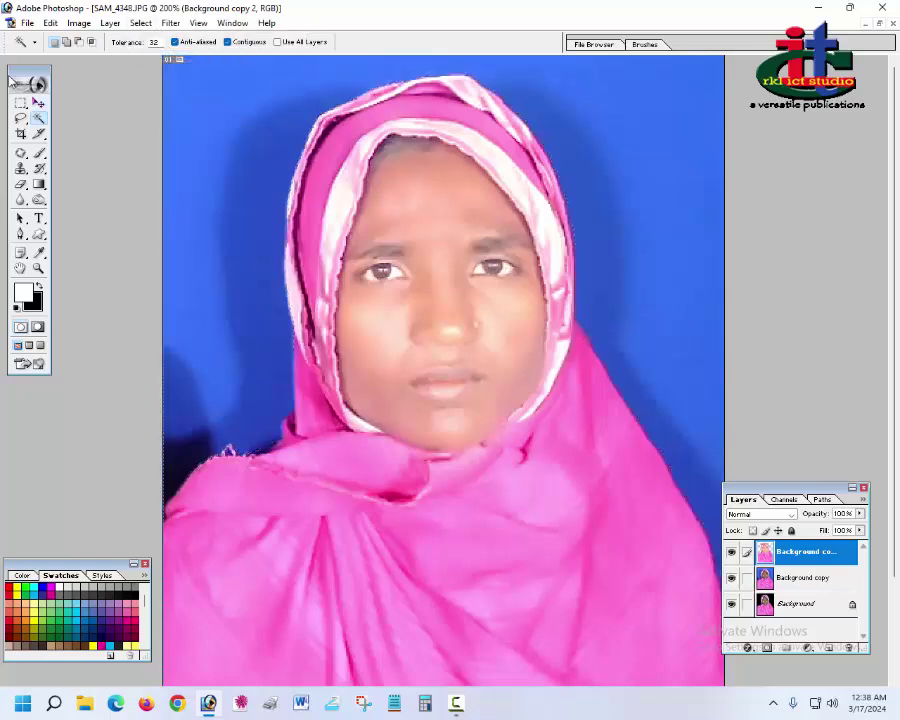
# Step: Trace the backdrop around the head and shoulders with a closed Pen path and convert the path to a selection
pyautogui.press('p')
pyautogui.scroll(-3, 160, 462)
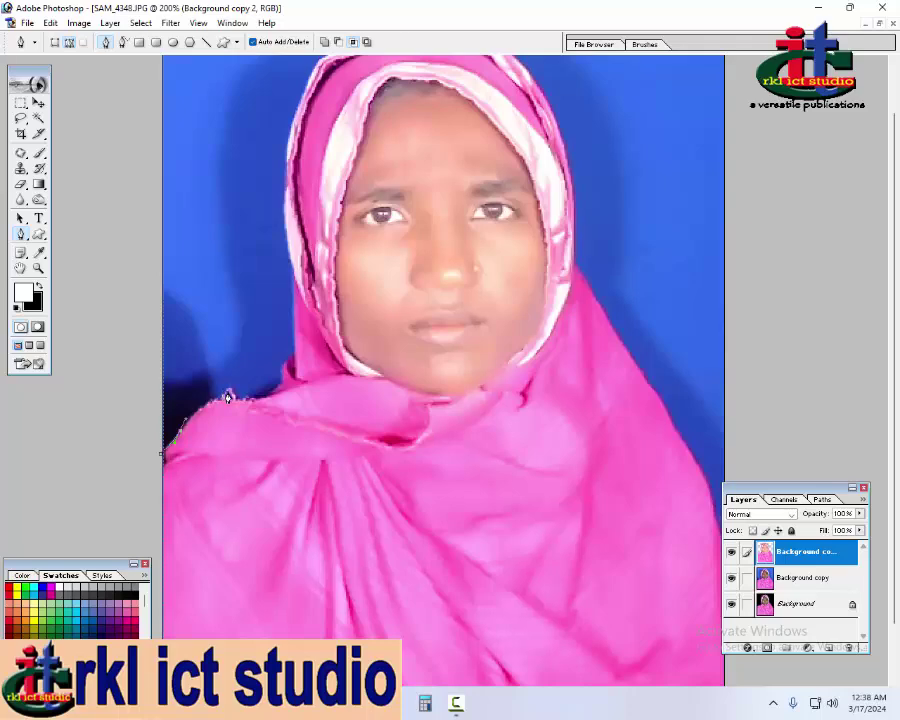
pyautogui.hotkey('ctrl', '-')
pyautogui.hotkey('ctrl', '-')
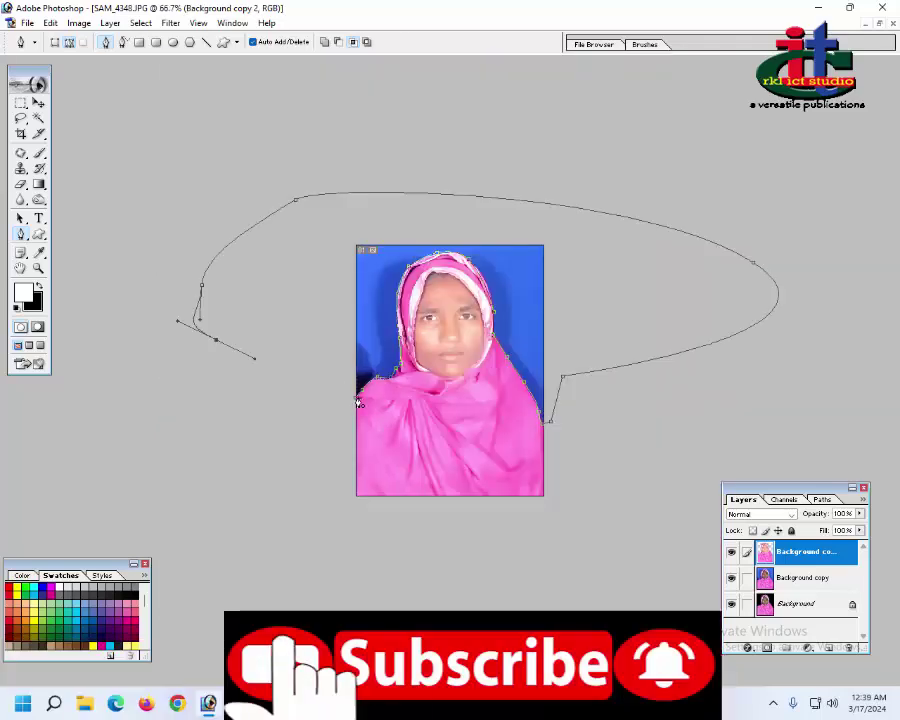
pyautogui.click(358, 401)
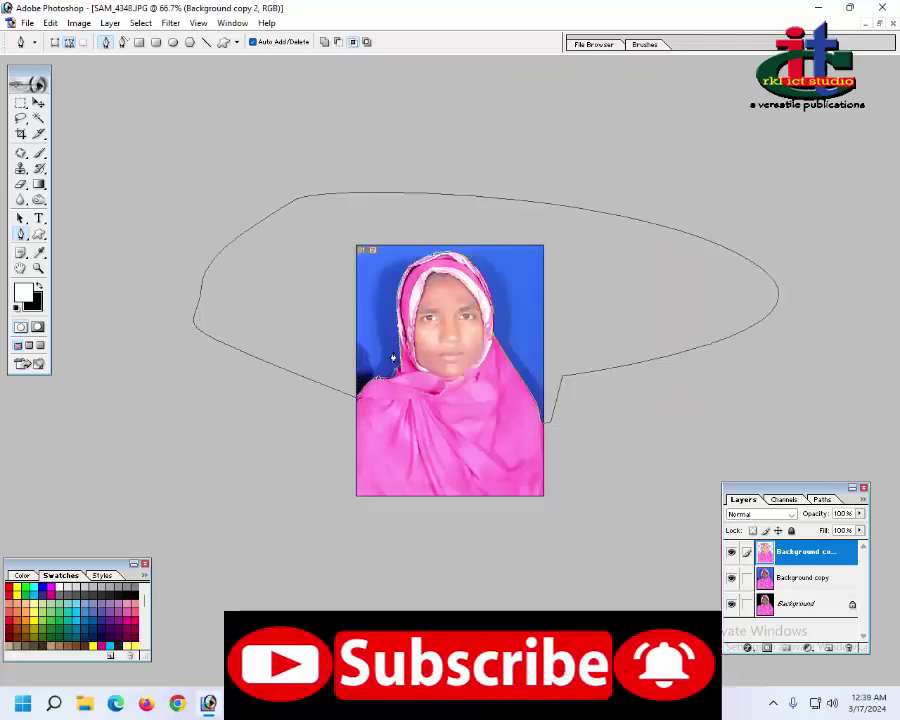
pyautogui.hotkey('ctrl', 'Return')
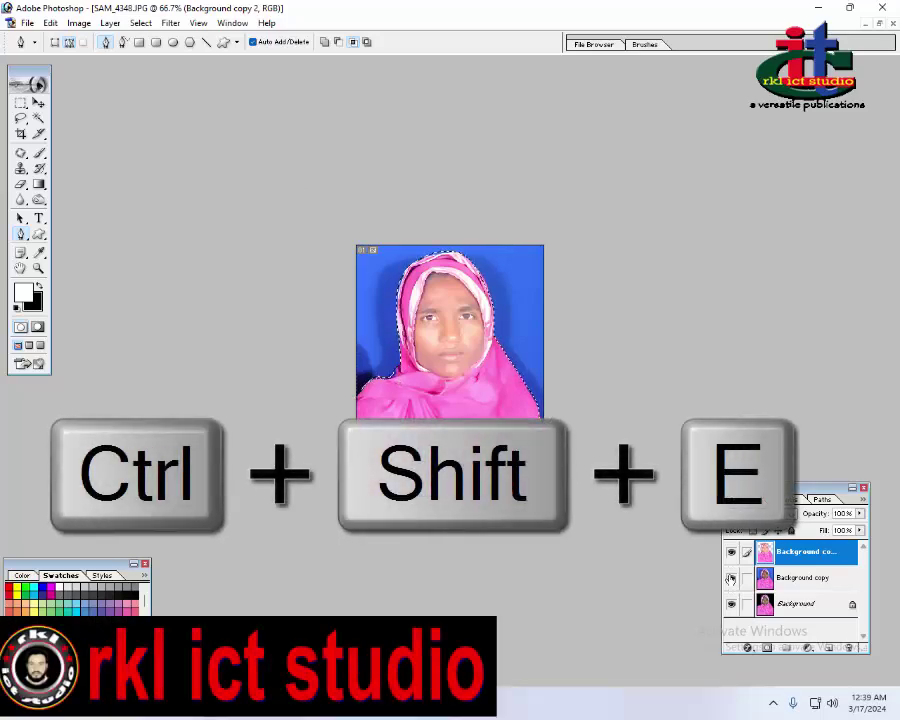
# Step: Merge all visible layers into the Background and set the background colour to a pure, saturated blue
pyautogui.hotkey('ctrl', 'shift', 'e')
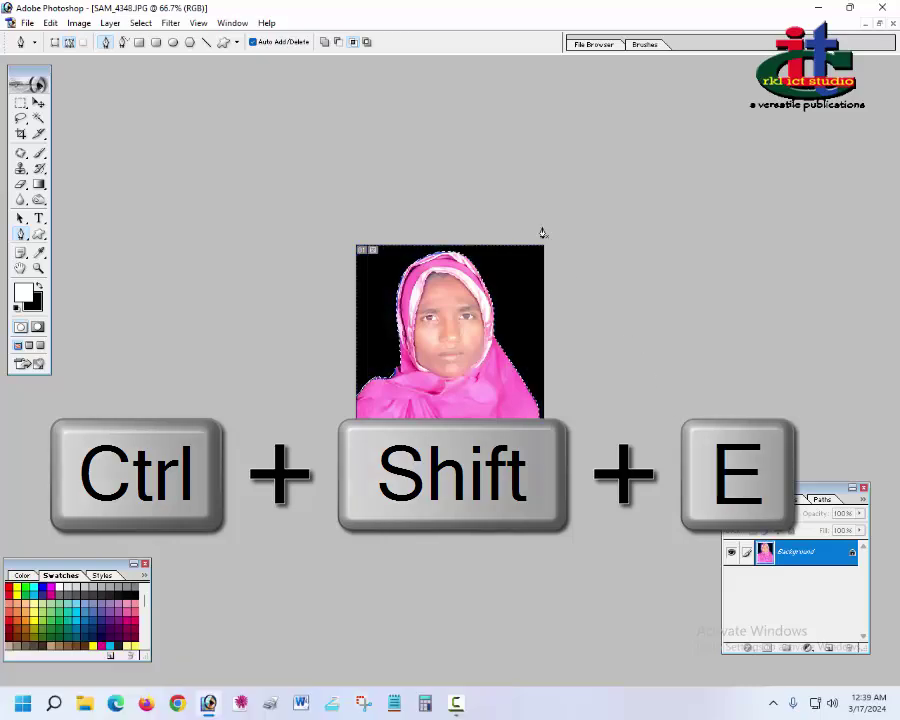
pyautogui.press('i')
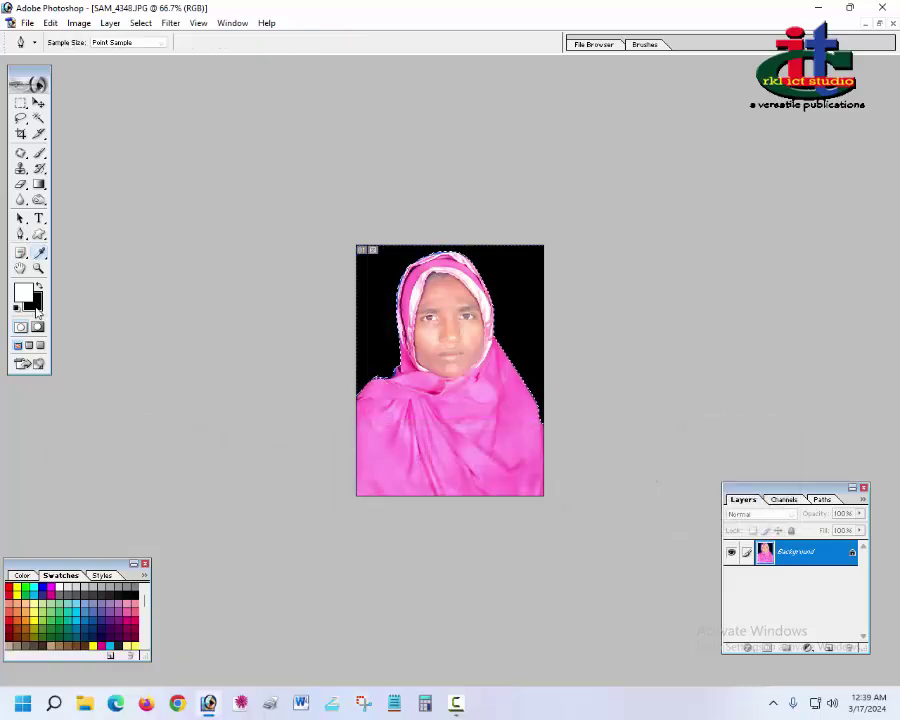
pyautogui.click(34, 304)
pyautogui.click(712, 311)
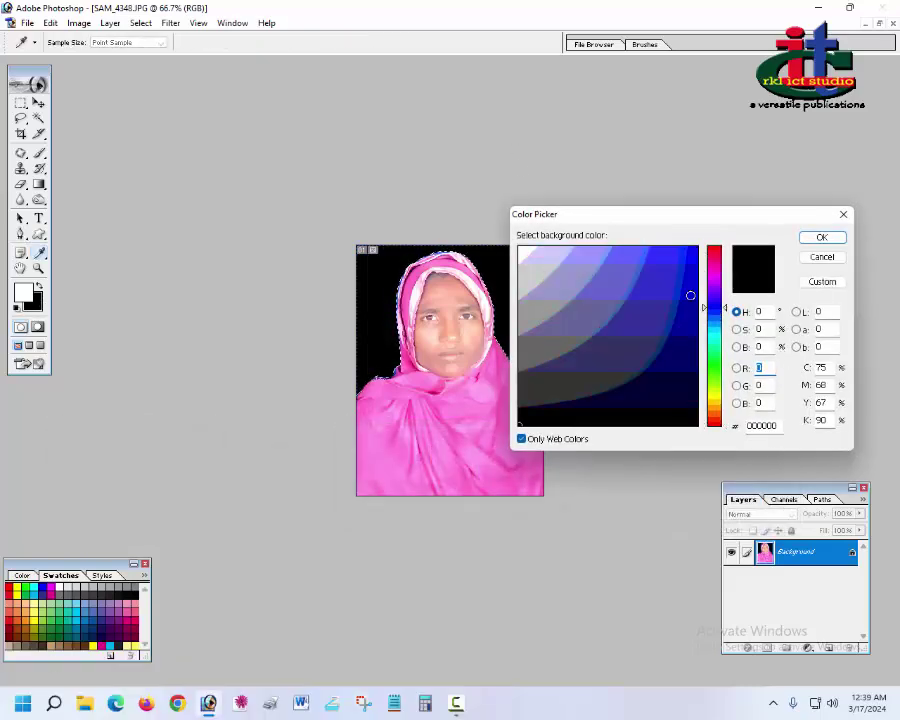
pyautogui.click(677, 281)
pyautogui.click(692, 249)
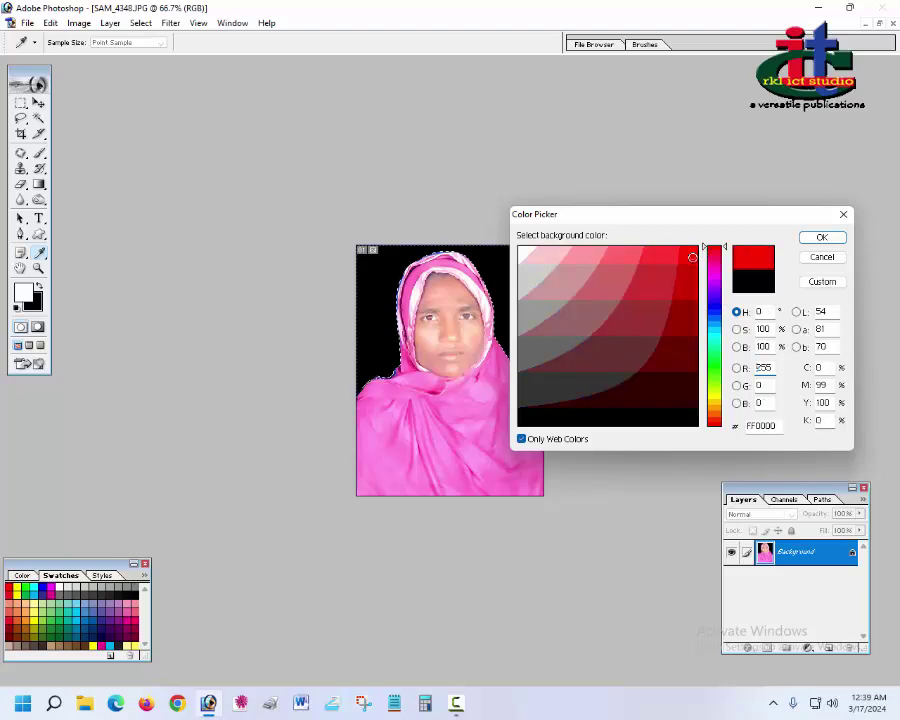
pyautogui.click(821, 237)
pyautogui.press('p')
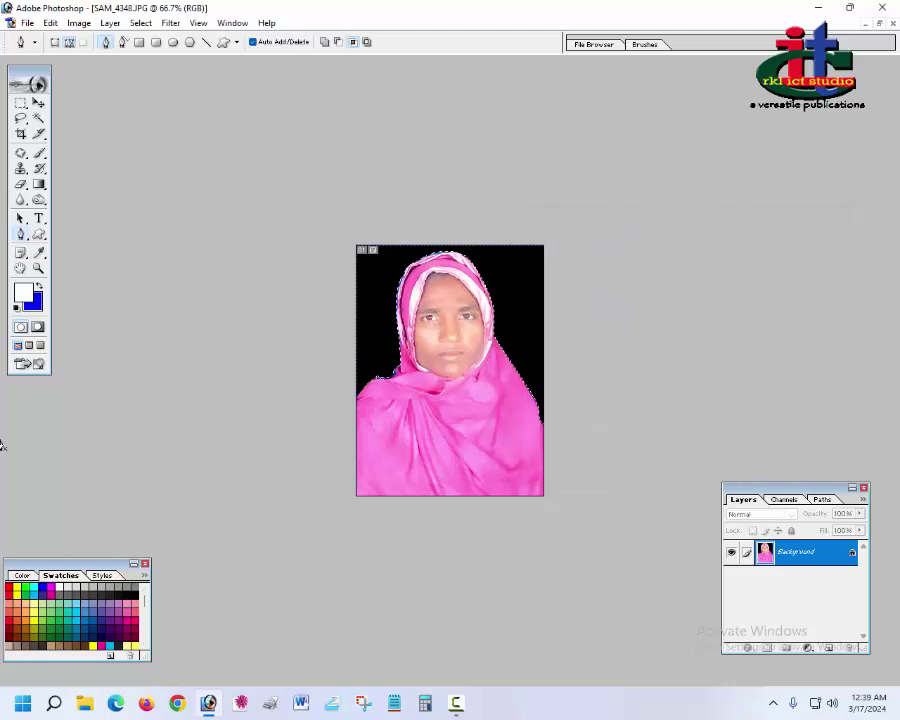
# Step: Try a white fill in the selected backdrop, and replace it with the solid blue
pyautogui.click(40, 289)
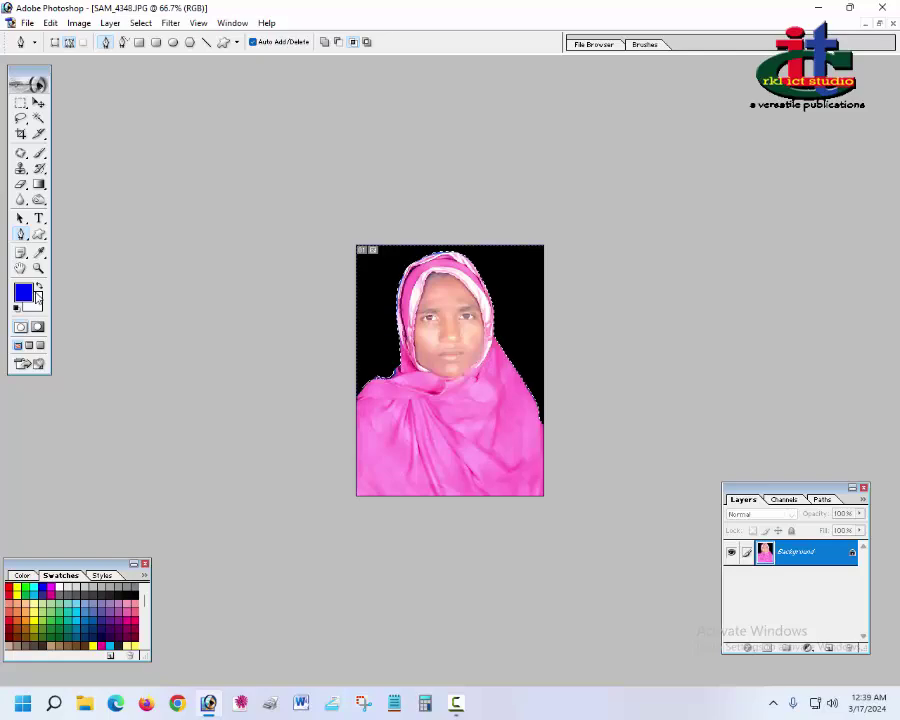
pyautogui.press('Delete')
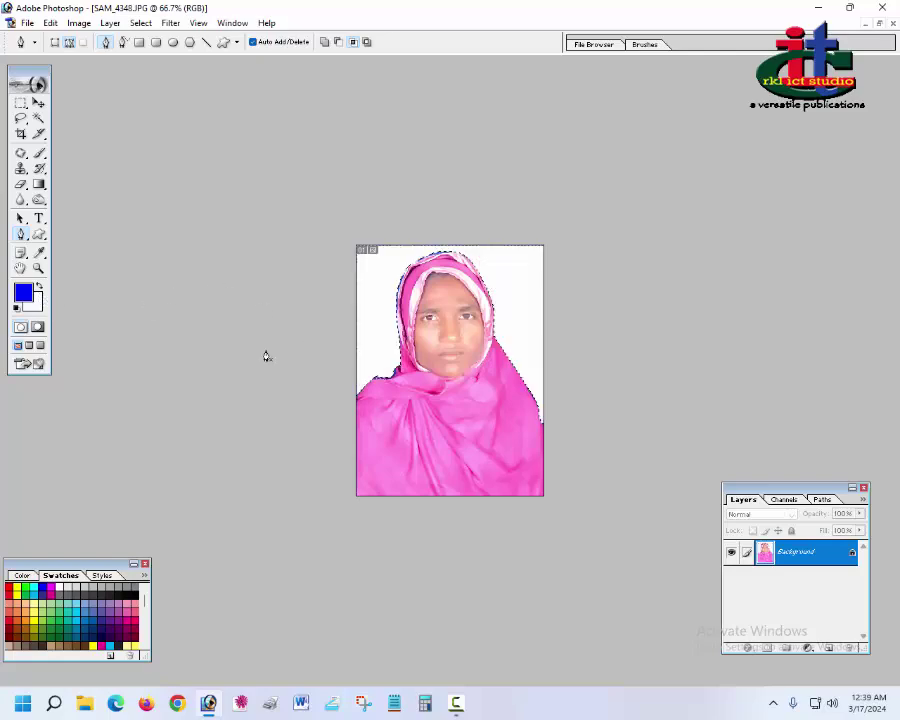
pyautogui.click(42, 288)
pyautogui.press('Delete')
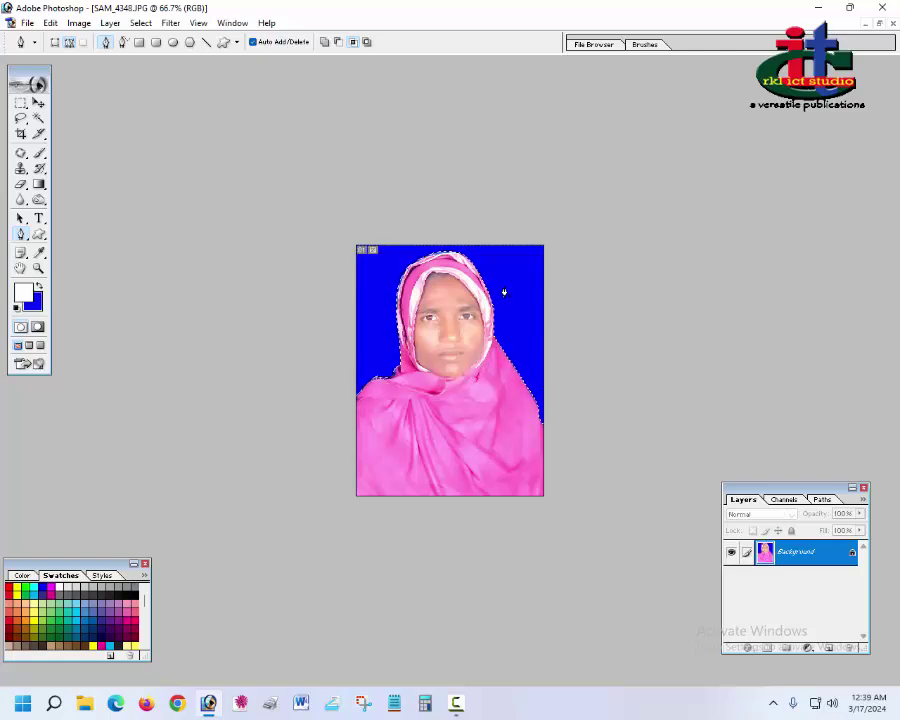
# Step: Feather the backdrop selection with a radius of 20 pixels, and deselect it
pyautogui.hotkey('ctrl', 'alt', 'd')
pyautogui.press('Return')
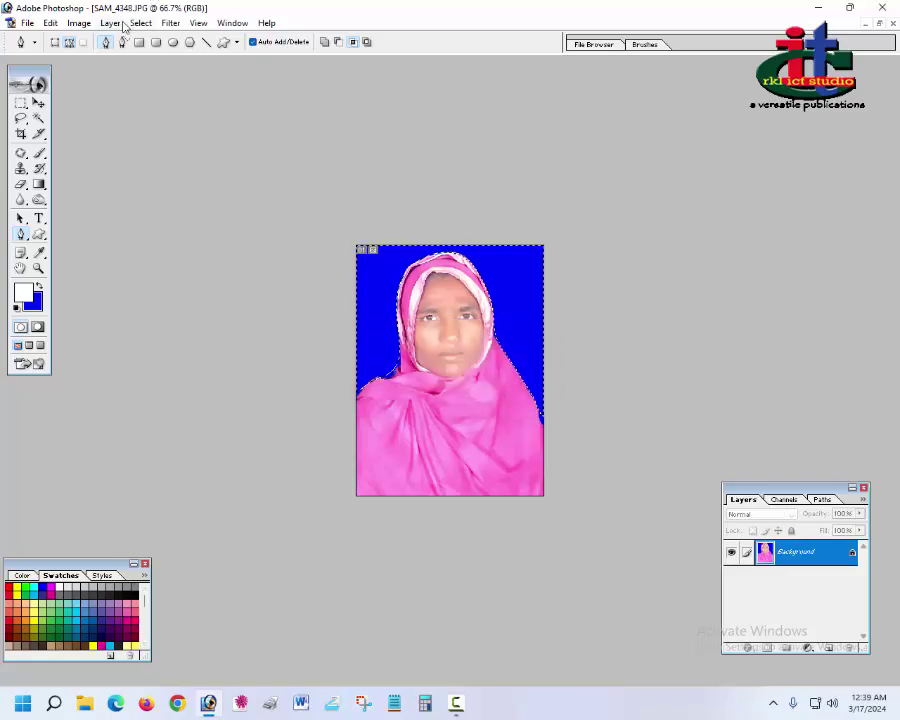
pyautogui.click(142, 24)
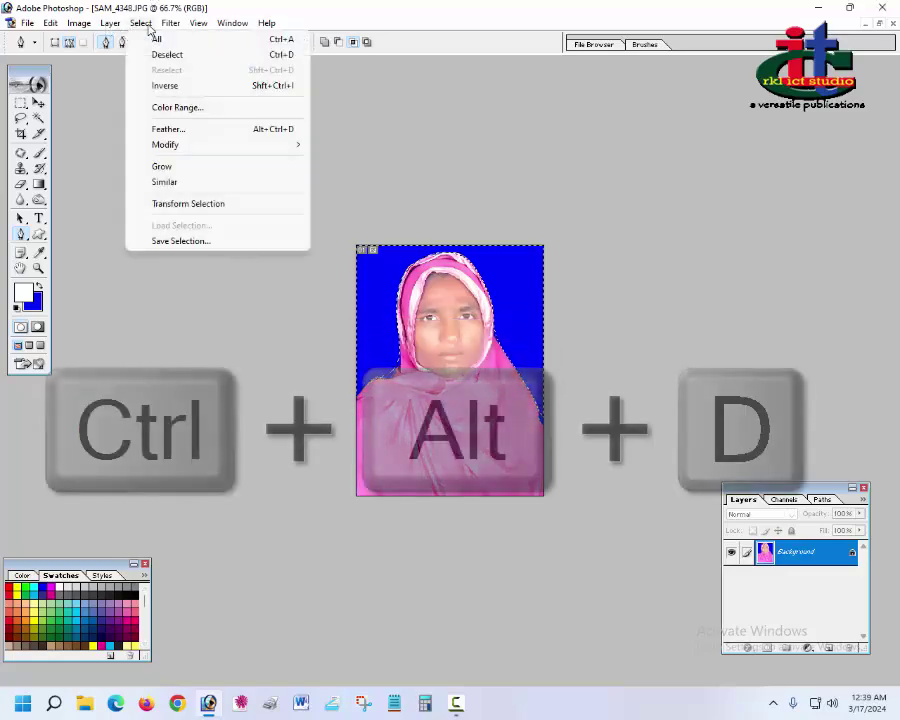
pyautogui.click(192, 129)
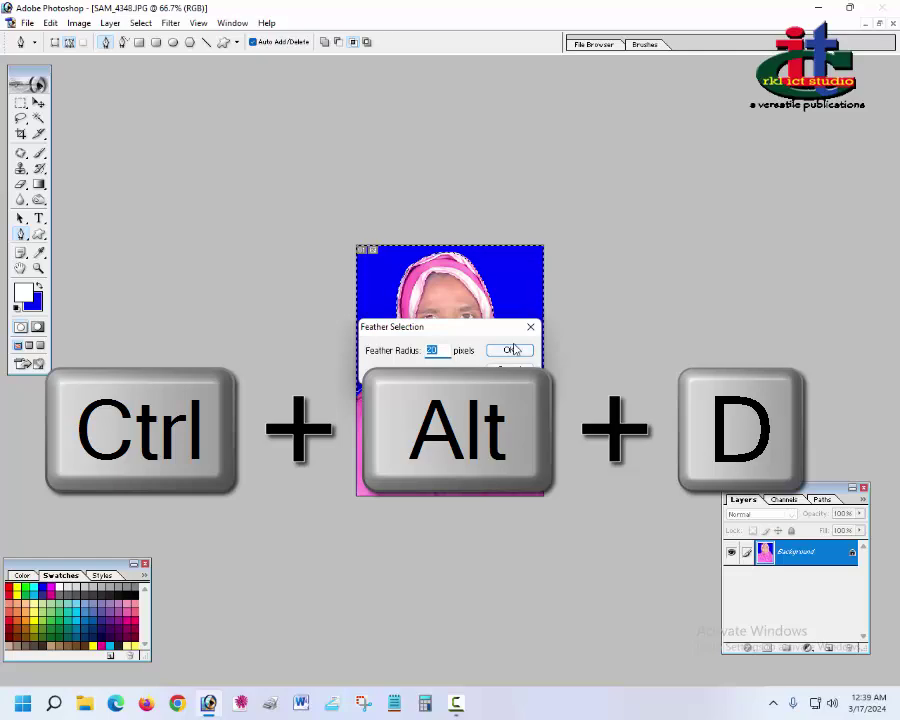
pyautogui.click(513, 350)
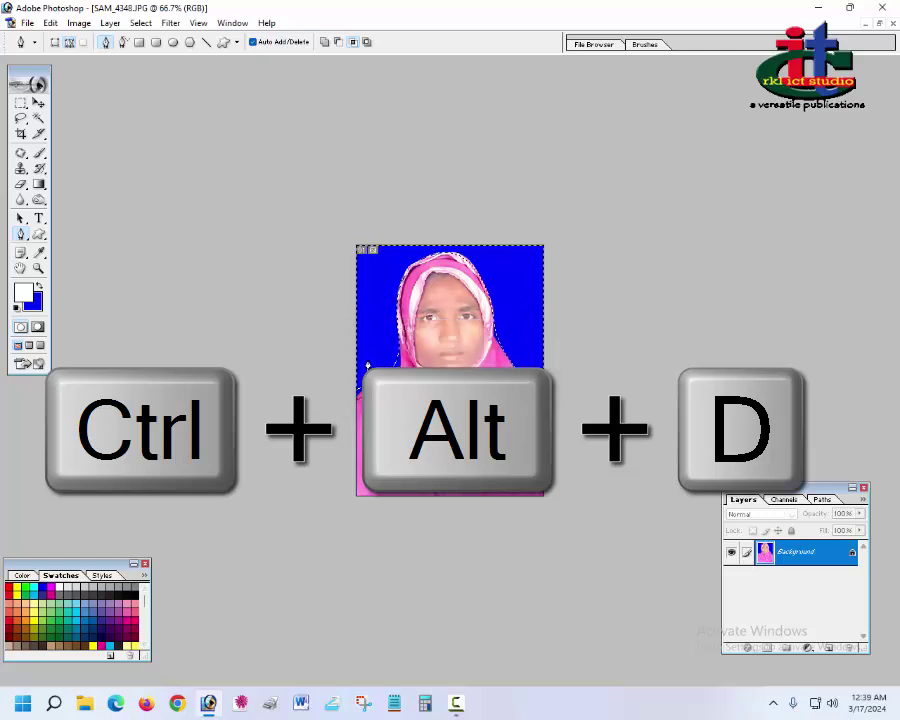
pyautogui.click(141, 23)
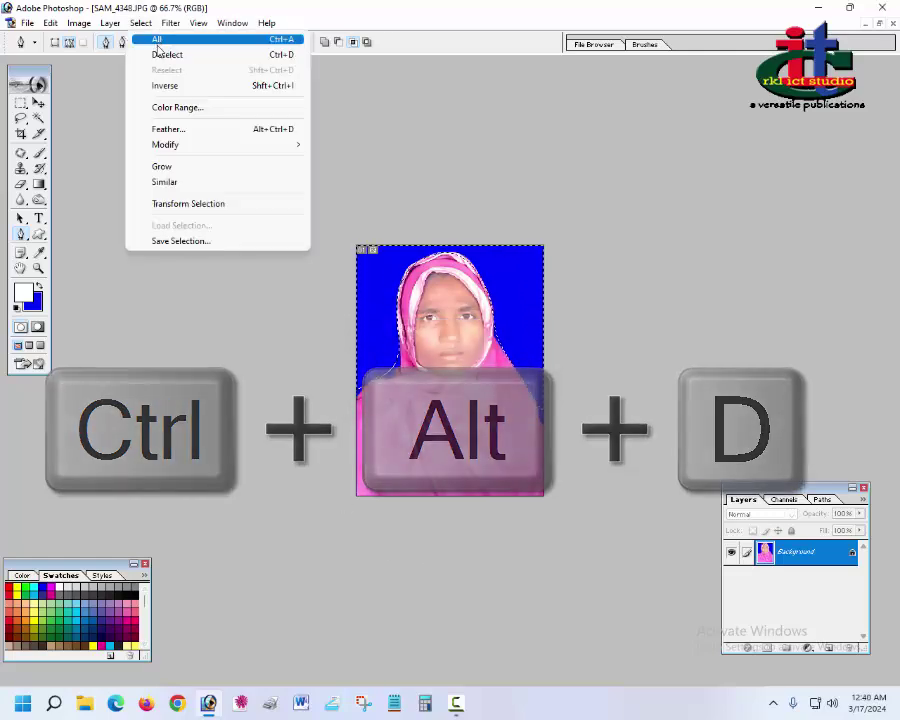
pyautogui.hotkey('ctrl', 'd')
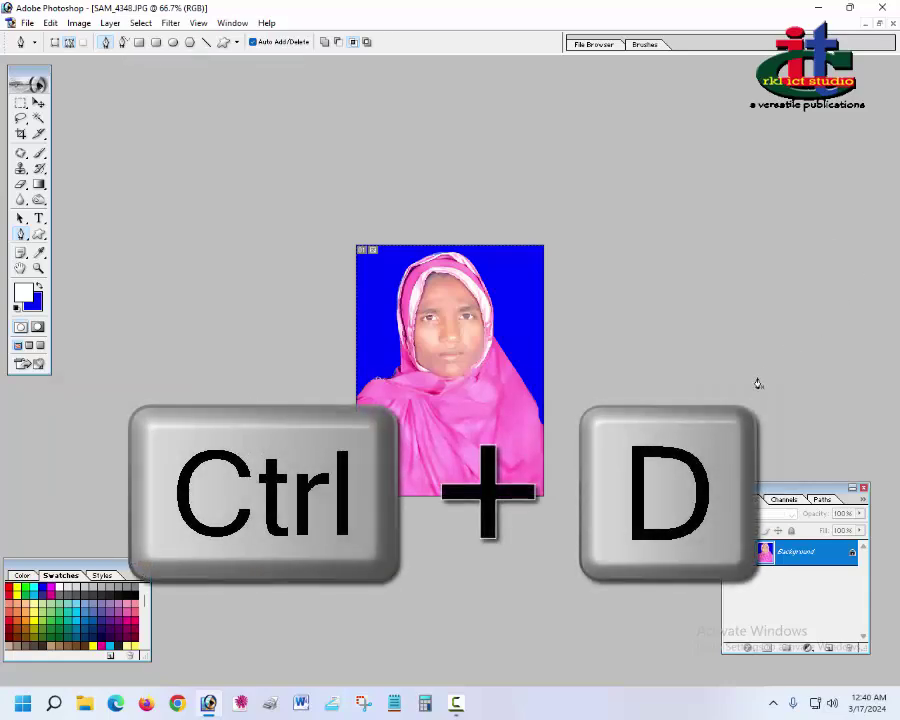
# Step: Add a white Solid Color fill layer above the Background
pyautogui.scroll(2, 502, 328)
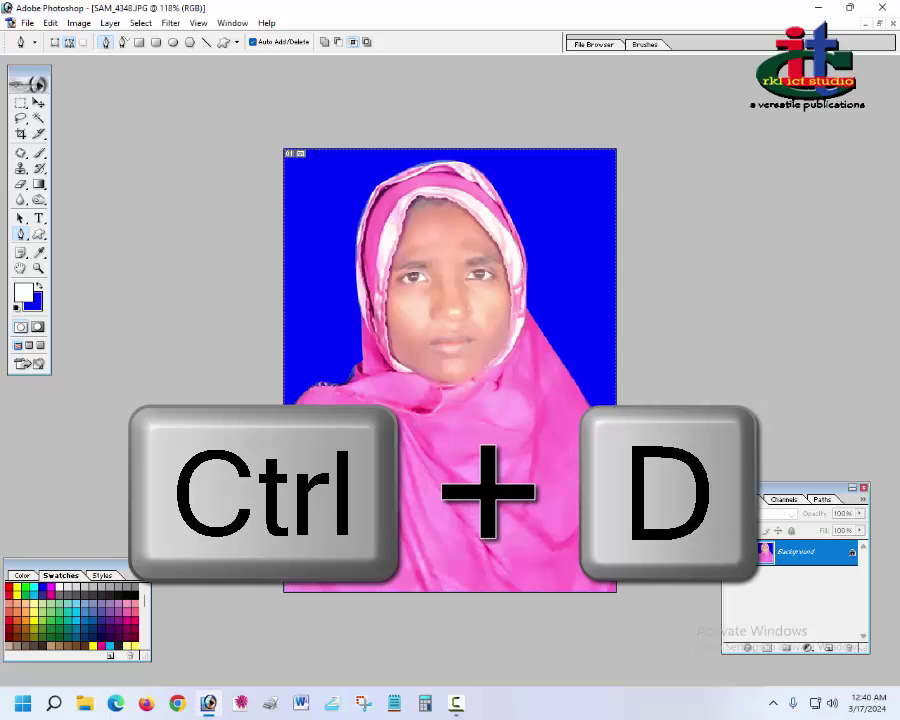
pyautogui.click(808, 652)
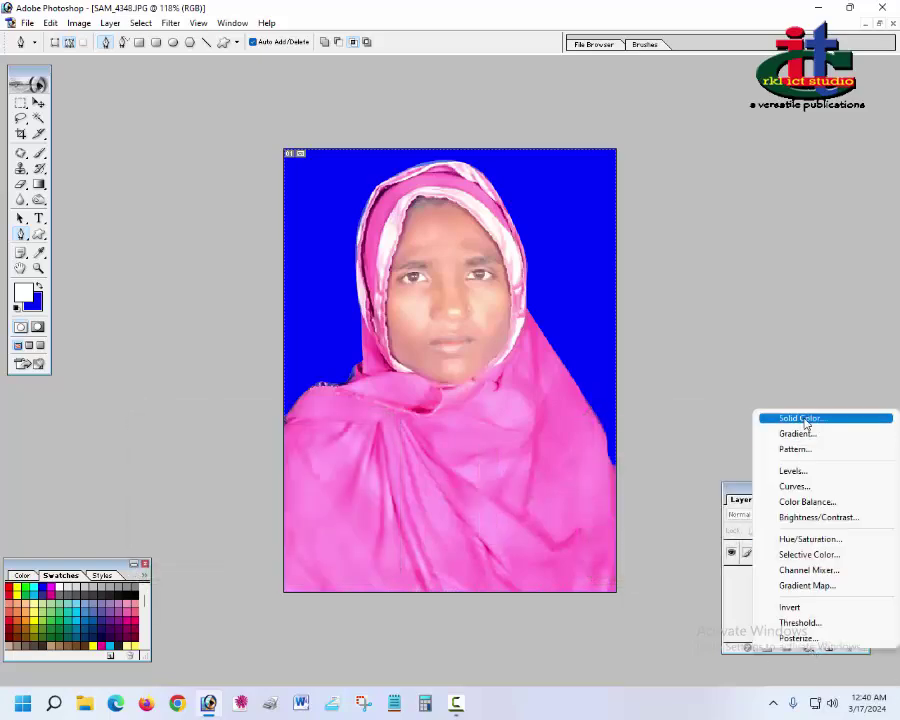
pyautogui.click(808, 418)
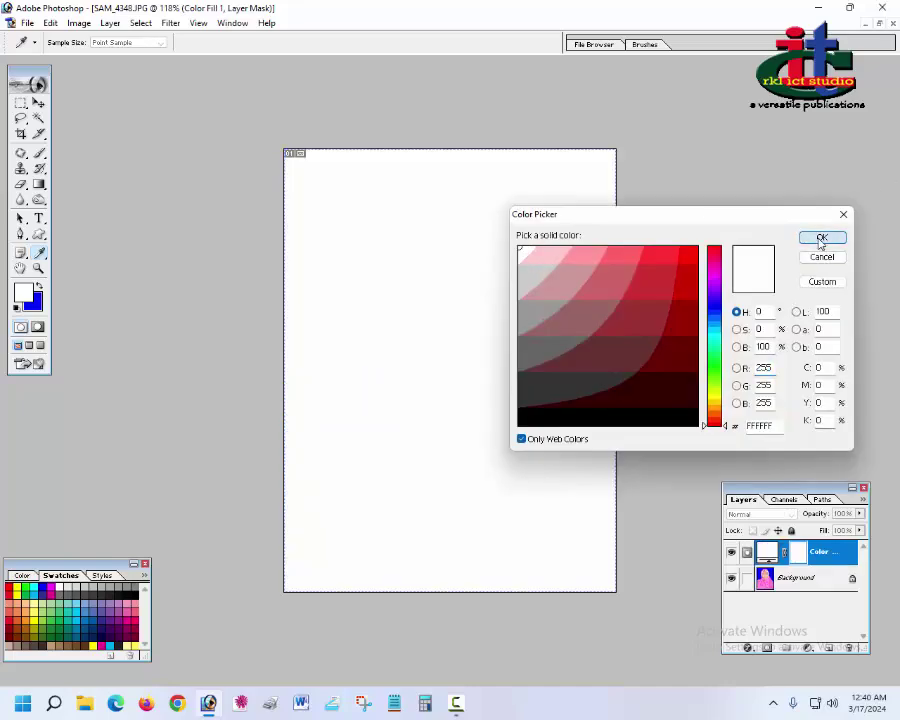
pyautogui.click(820, 238)
pyautogui.press('p')
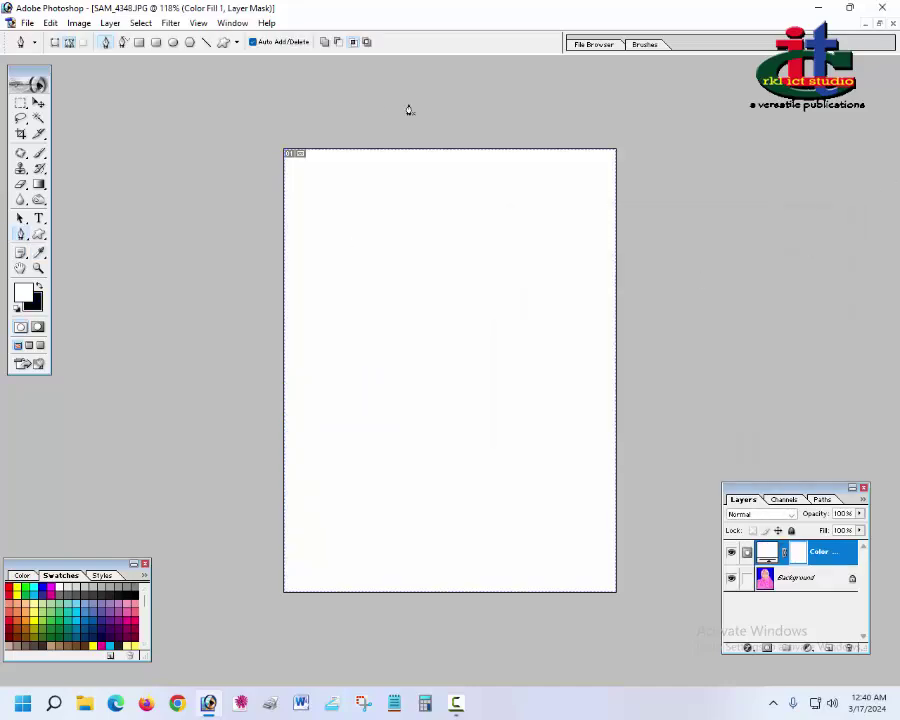
# Step: Set the white fill layer's blend mode to Soft Light and its opacity to 74%
pyautogui.click(786, 516)
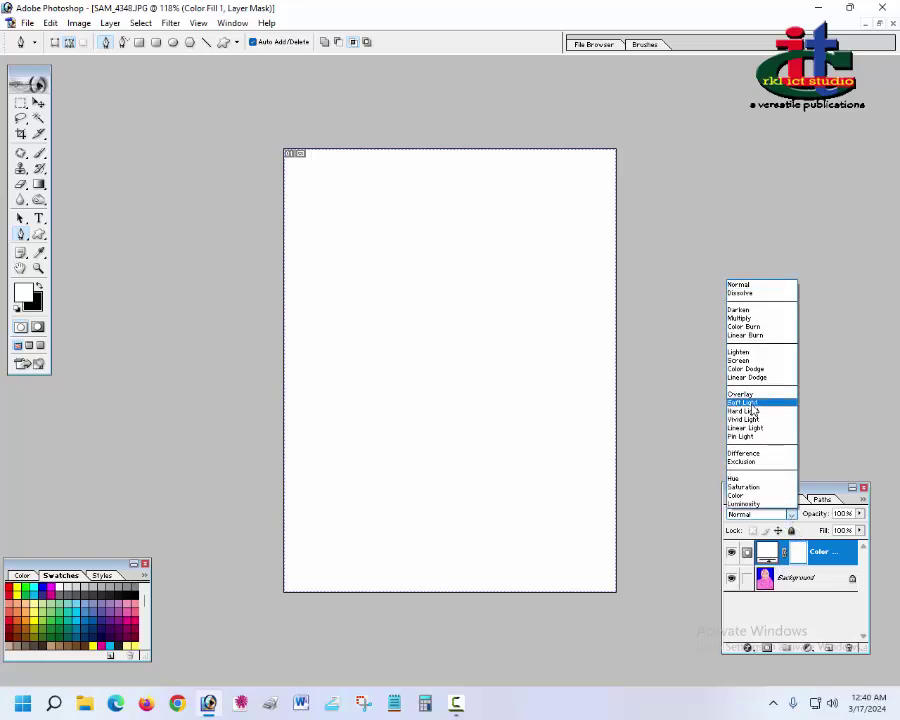
pyautogui.click(772, 405)
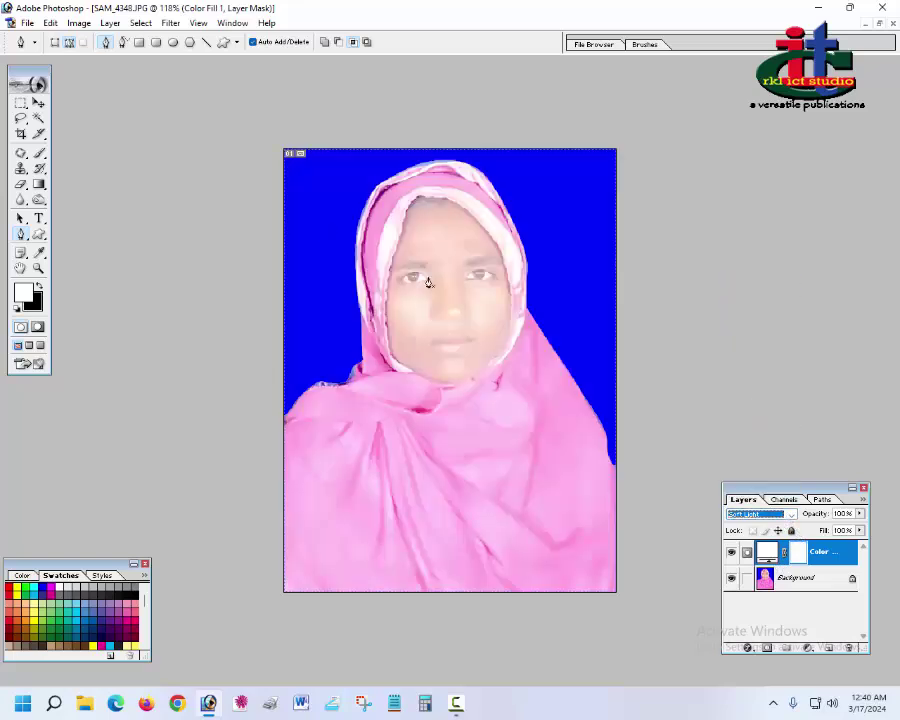
pyautogui.click(859, 530)
pyautogui.moveTo(862, 543); pyautogui.dragTo(838, 546)
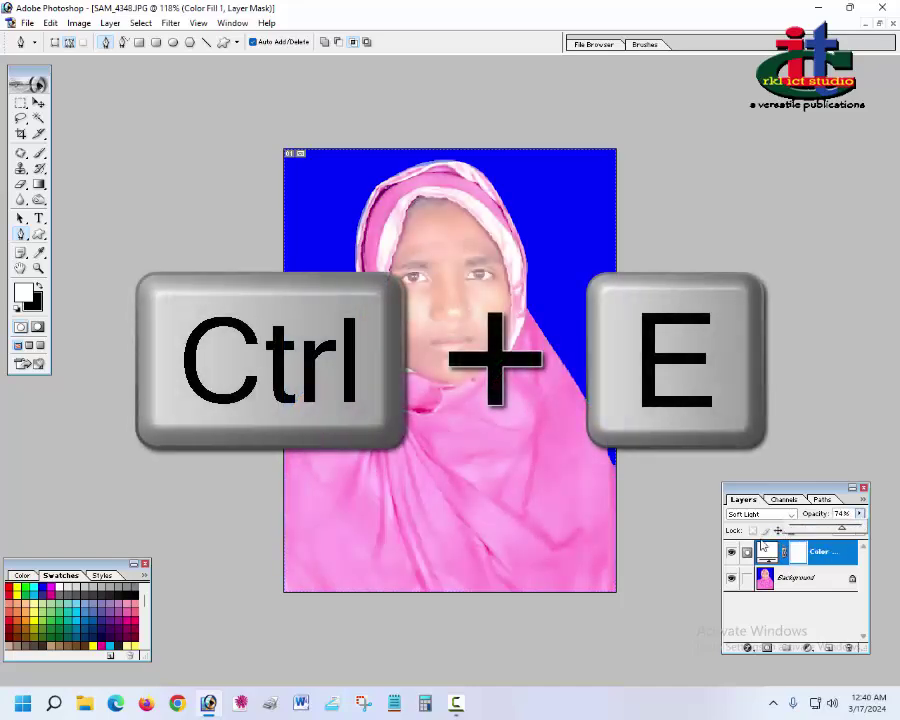
# Step: Merge the white Soft Light fill layer down into the Background
pyautogui.hotkey('ctrl', 'e')
pyautogui.hotkey('ctrl', '+')
pyautogui.hotkey('ctrl', 'alt', '0')
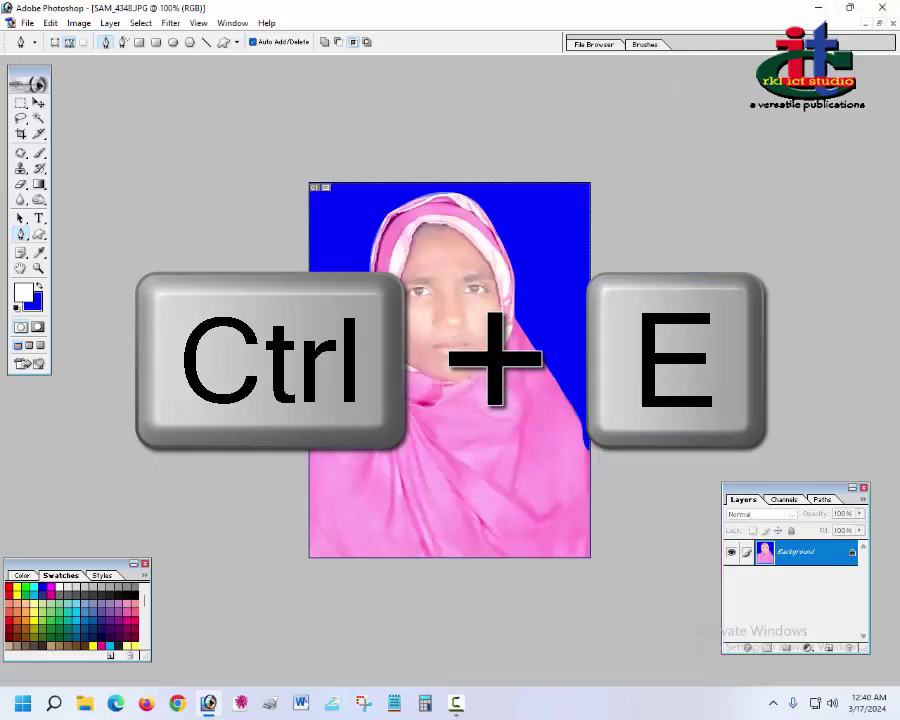
# Step: Adjust the portrait's RGB Levels with a midtone input of 0.58 and a white input of 250
pyautogui.hotkey('ctrl', 'l')
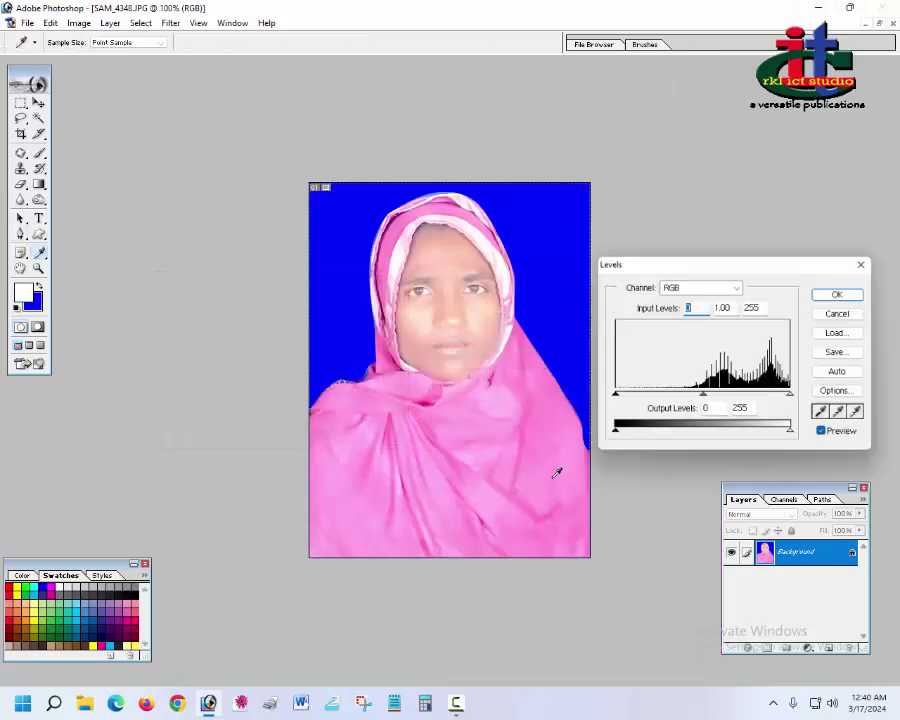
pyautogui.moveTo(717, 399); pyautogui.dragTo(733, 397)
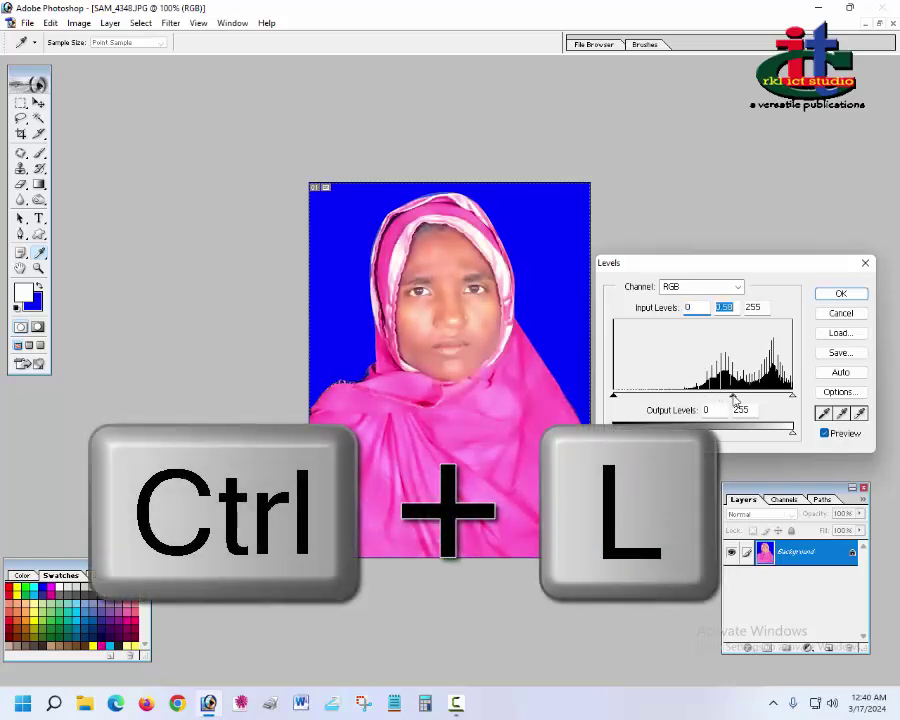
pyautogui.moveTo(793, 399); pyautogui.dragTo(788, 398)
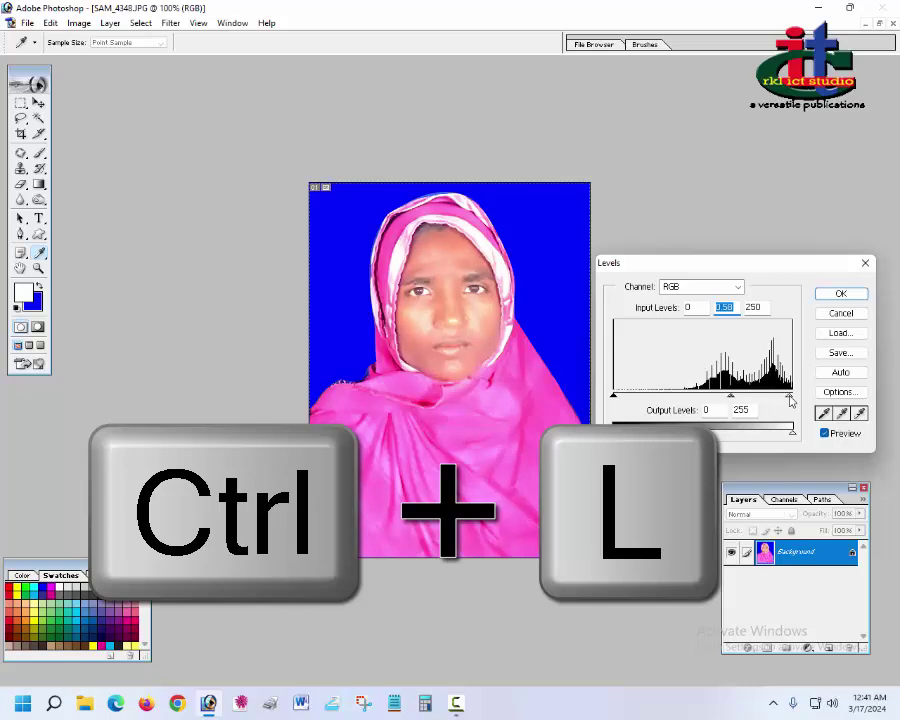
pyautogui.click(858, 297)
pyautogui.press('p')
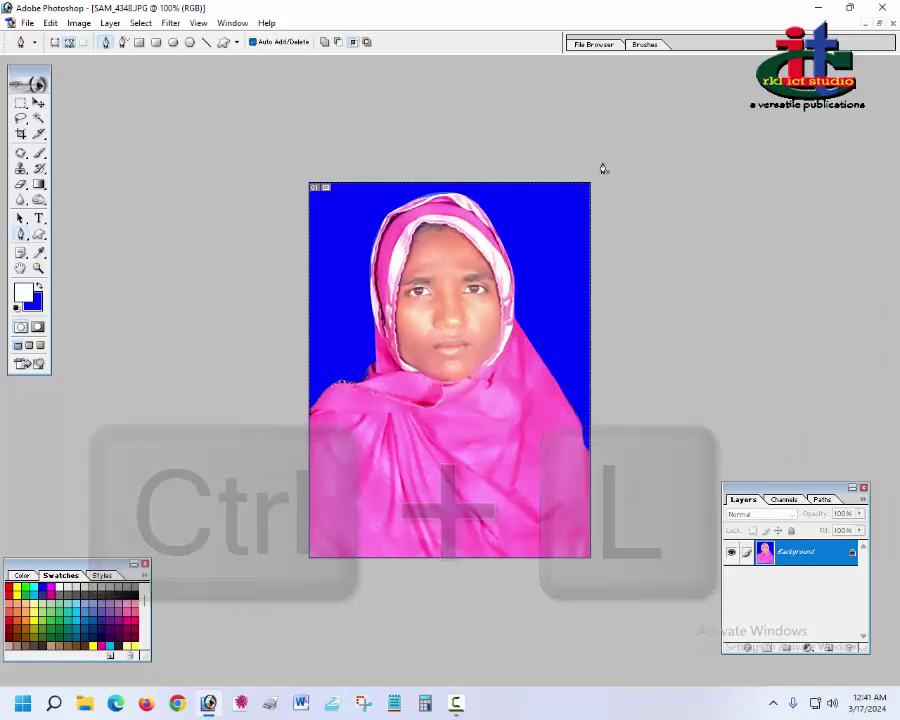
# Step: Try a highlights Color Balance of +28 red, -19 magenta and -30 yellow on the portrait
pyautogui.press('i')
pyautogui.hotkey('ctrl', 'b')
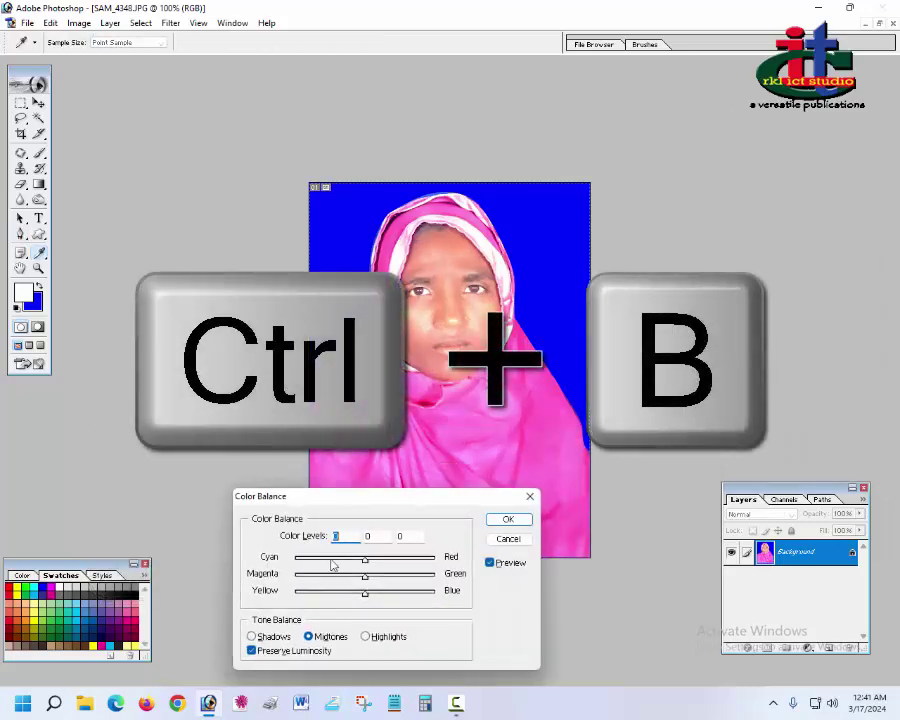
pyautogui.click(367, 637)
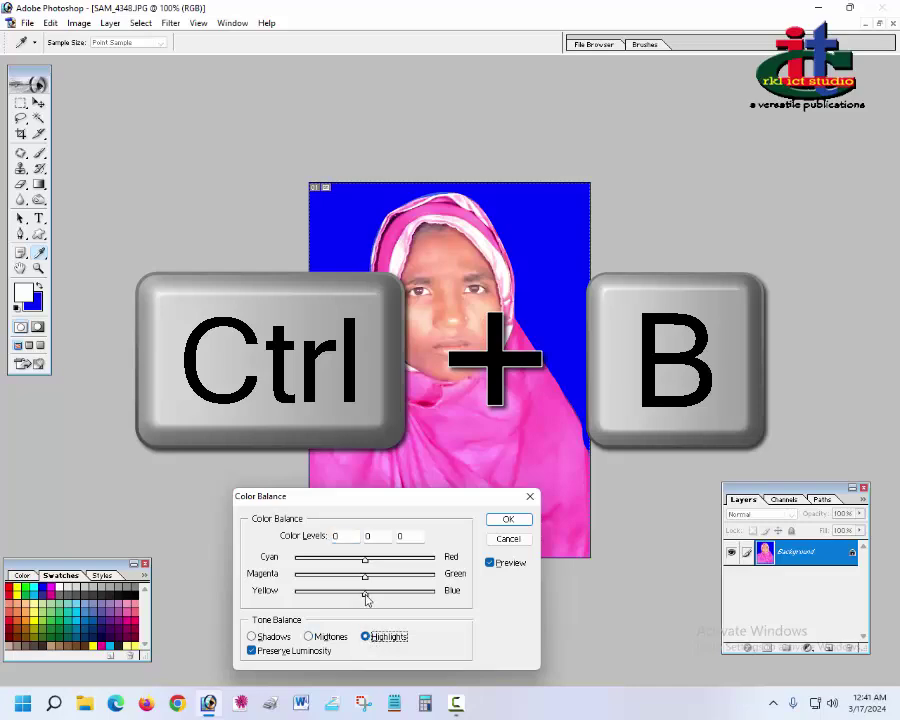
pyautogui.moveTo(364, 592); pyautogui.dragTo(341, 592)
pyautogui.moveTo(365, 557); pyautogui.dragTo(352, 592)
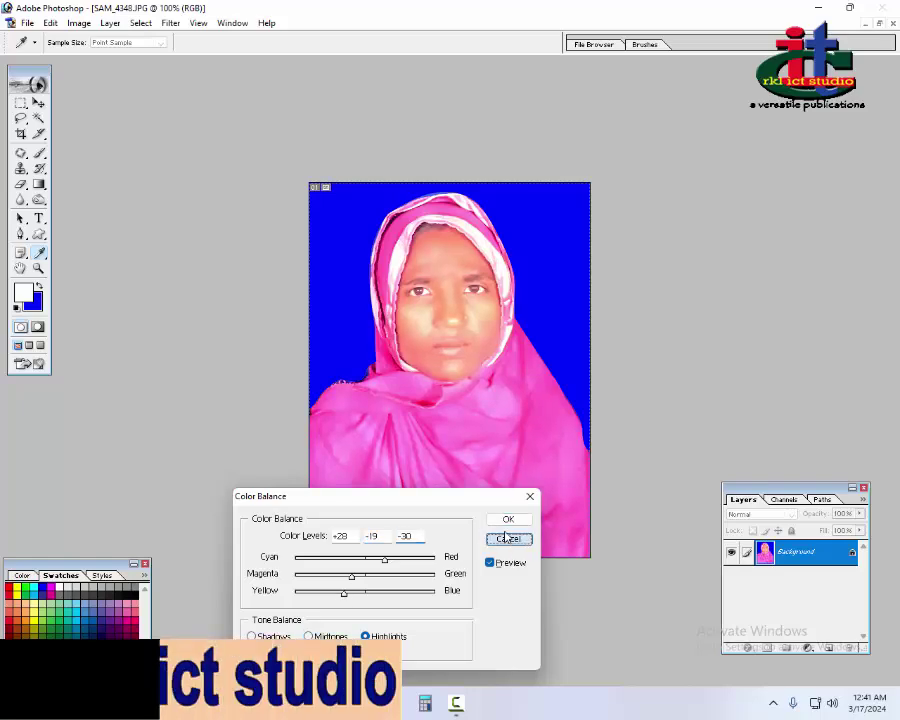
pyautogui.press('Return')
pyautogui.press('p')
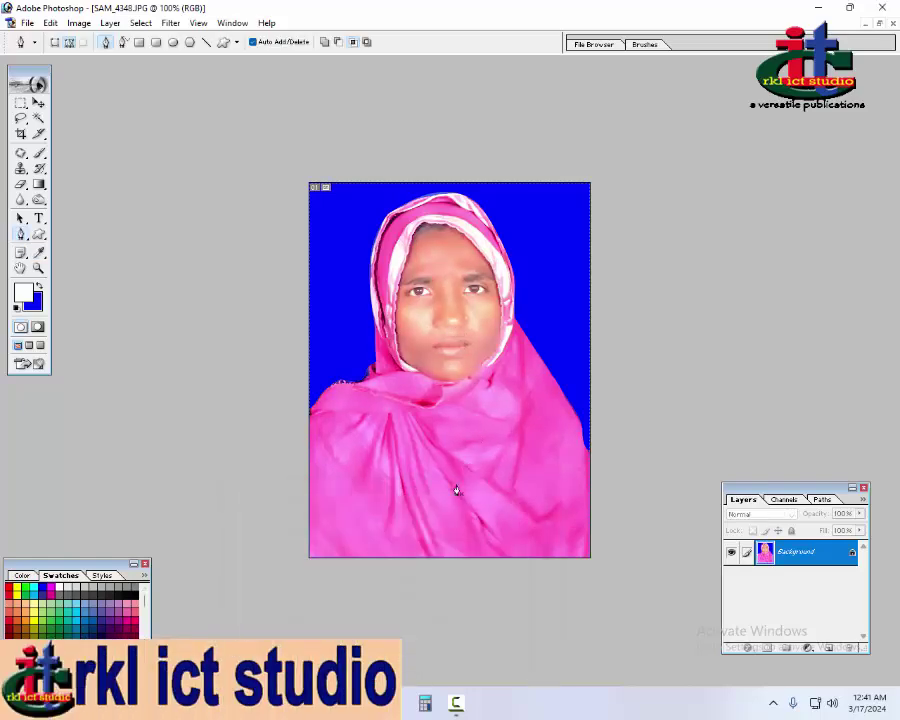
# Step: Open the original SAM_4348.JPG from the desktop in the photo viewer and place it beside the edited portrait for comparison
pyautogui.click(879, 22)
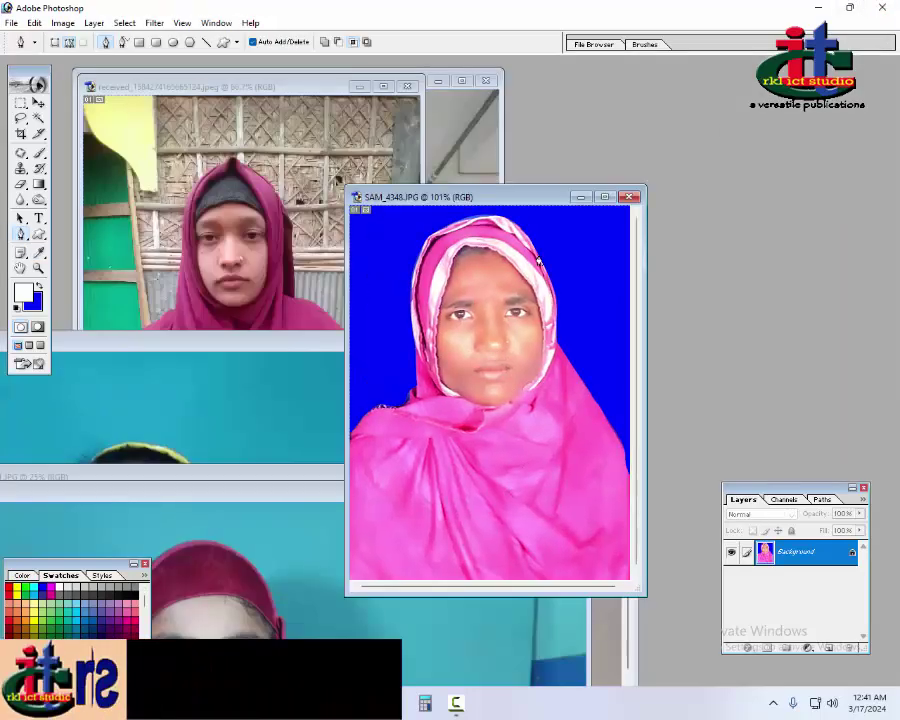
pyautogui.click(850, 7)
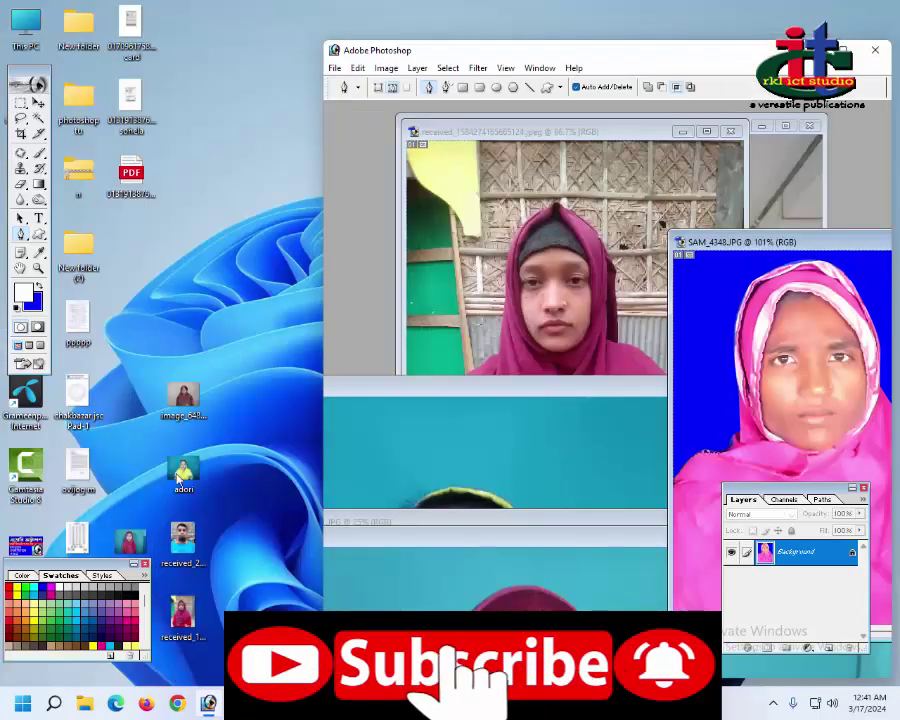
pyautogui.doubleClick(186, 436)
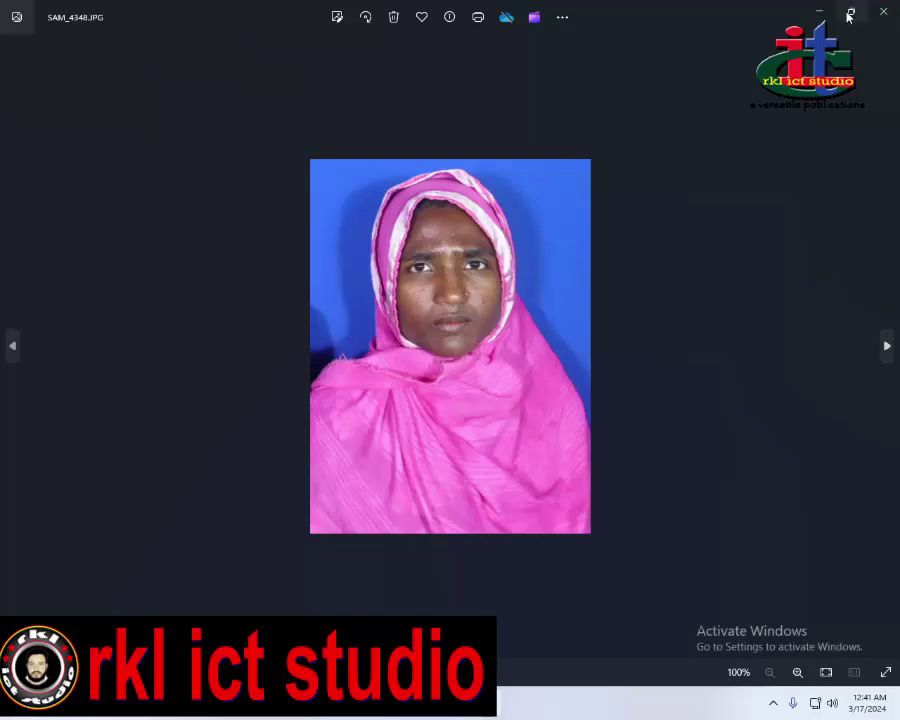
pyautogui.press('super+Down')
pyautogui.moveTo(715, 44); pyautogui.dragTo(208, 229)
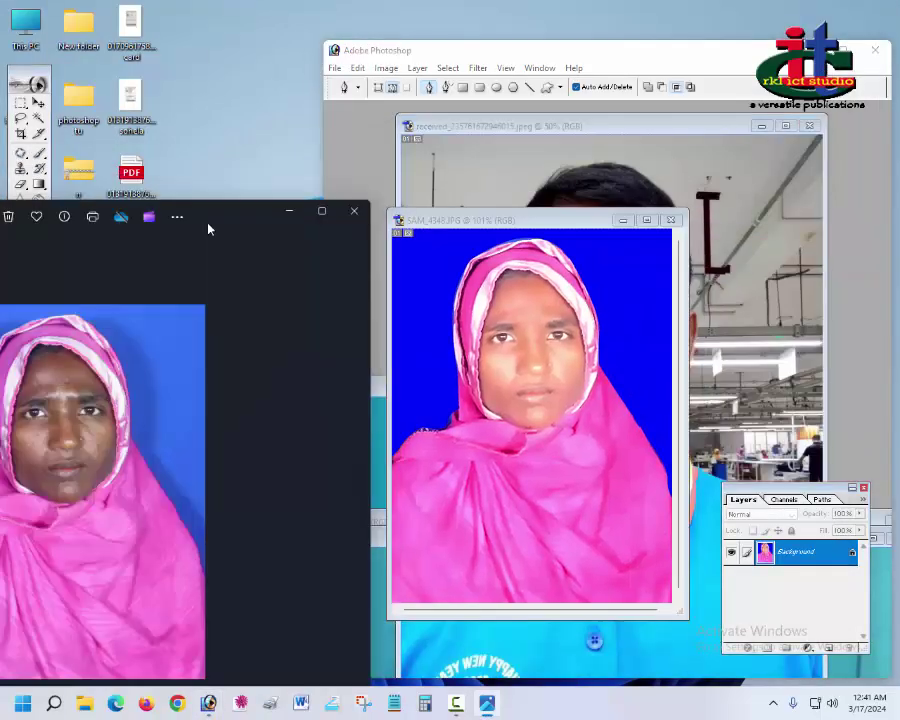